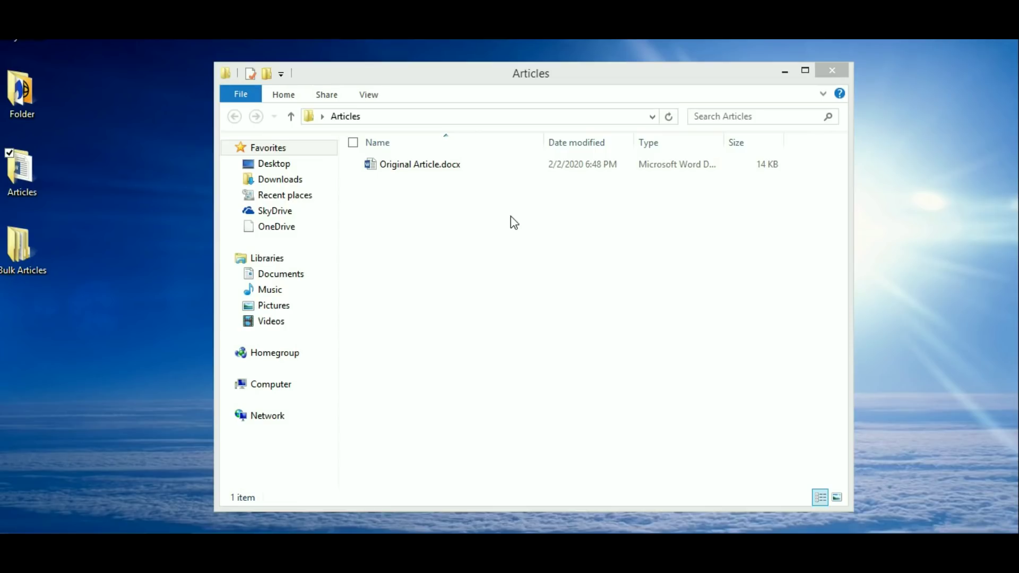
Open Original Article.docx in Word, copy its entire text, and return to Spin Rewriter.
double_click(426, 170)
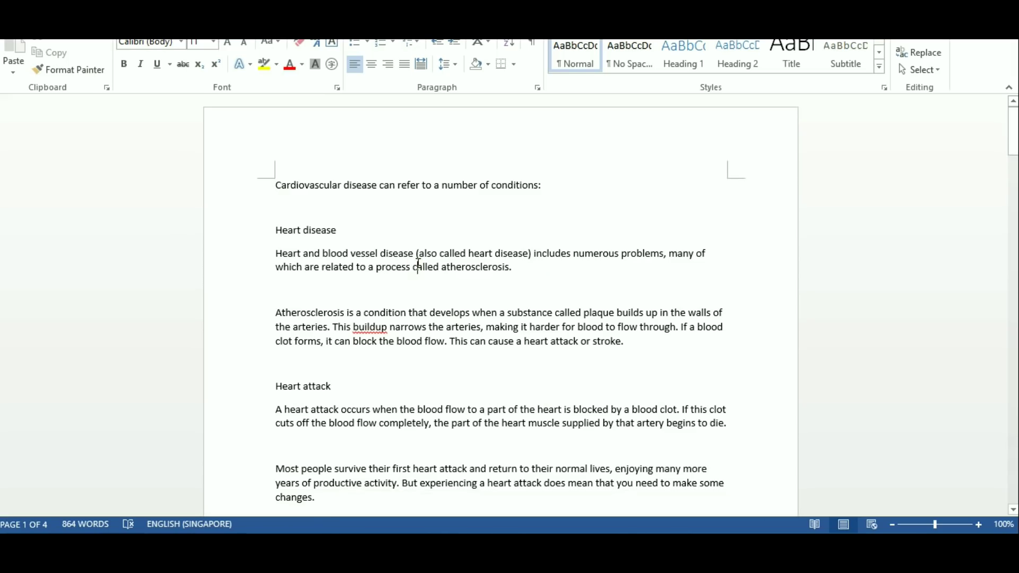
key(ctrl+a)
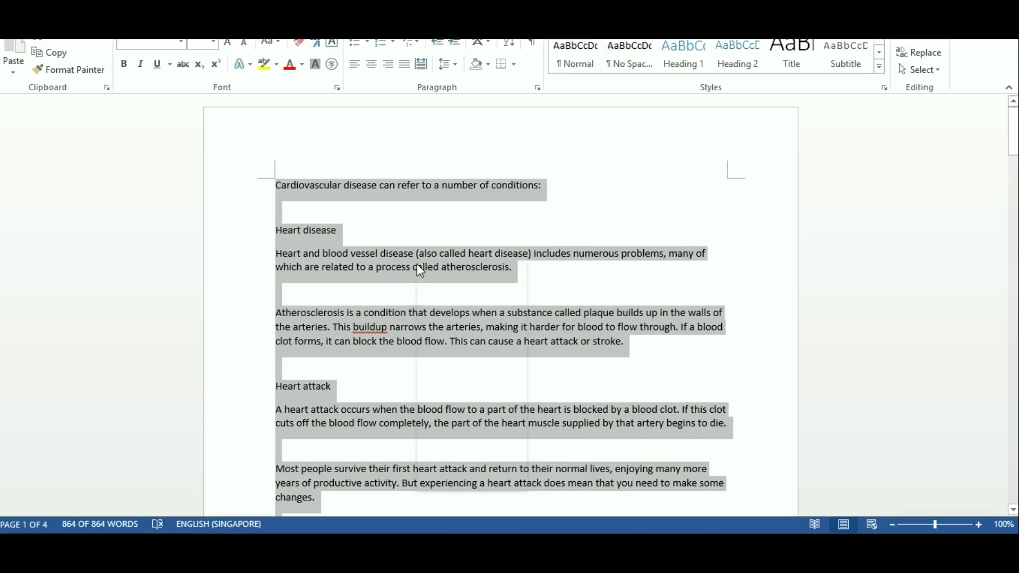
right_click(420, 270)
click(440, 291)
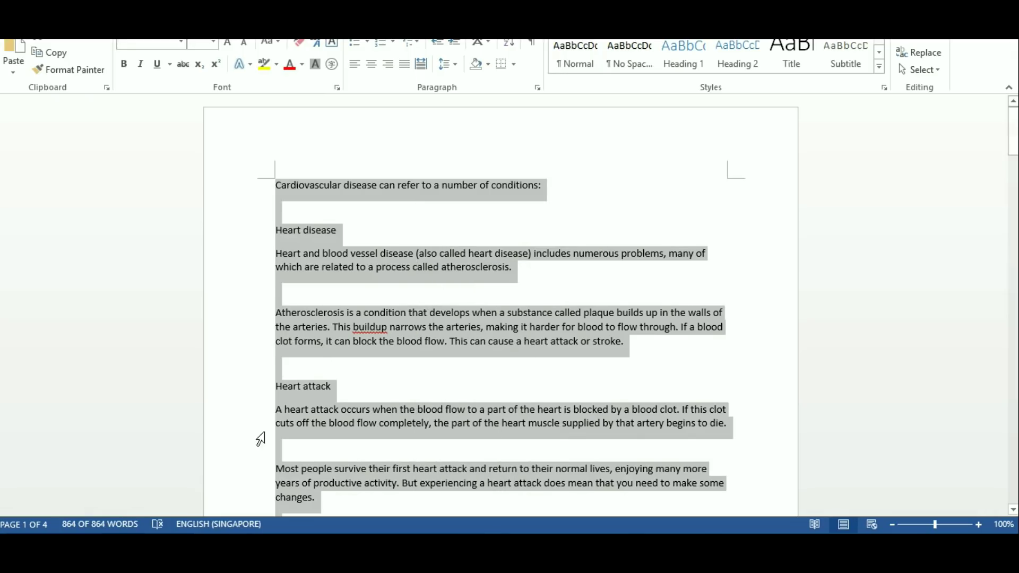
key(alt+Tab)
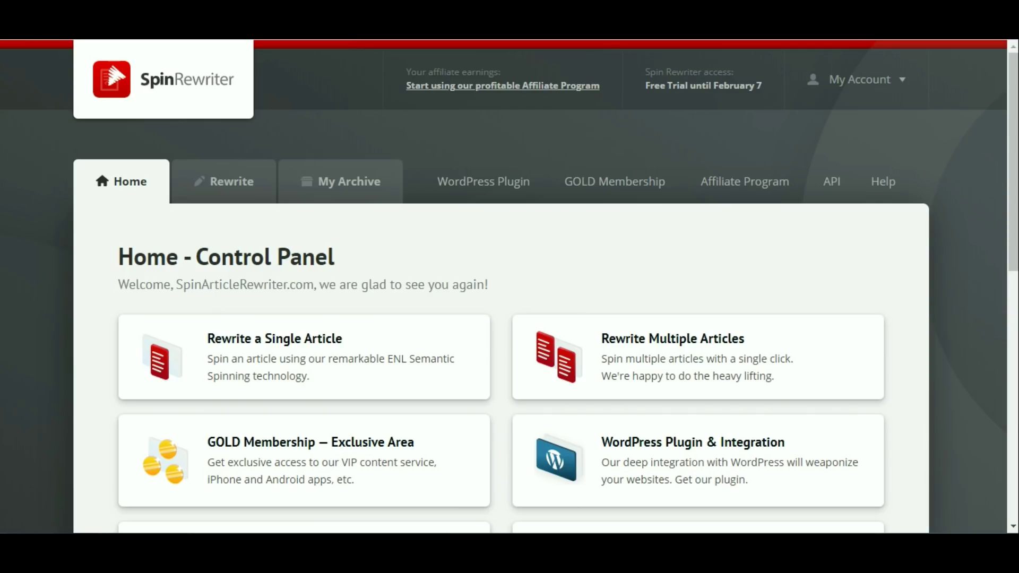
Paste the copied 868-word article into Spin Rewriter's Rewrite a Single Article box.
scroll(81, 367, down, 2)
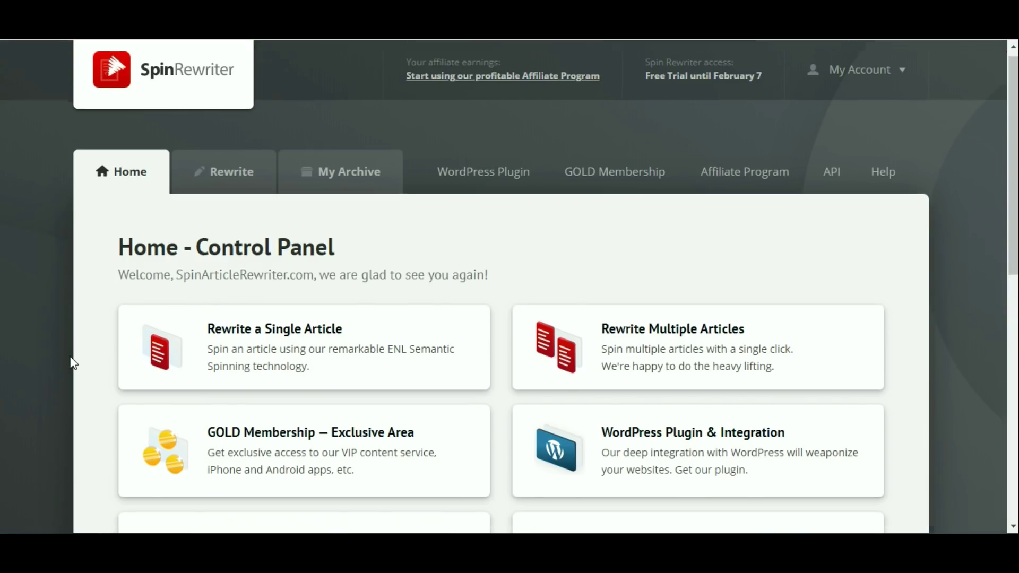
scroll(74, 364, down, 2)
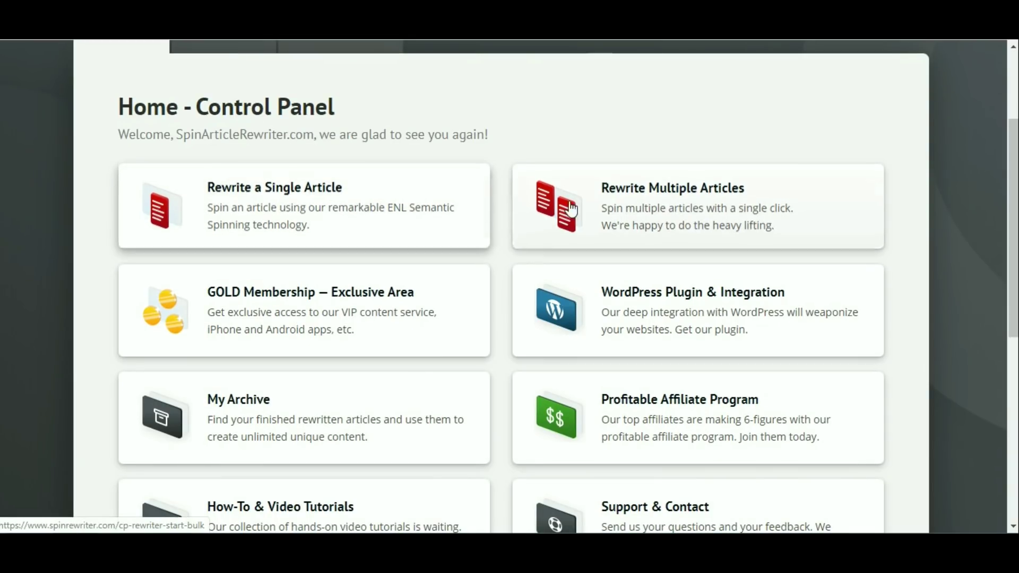
click(359, 217)
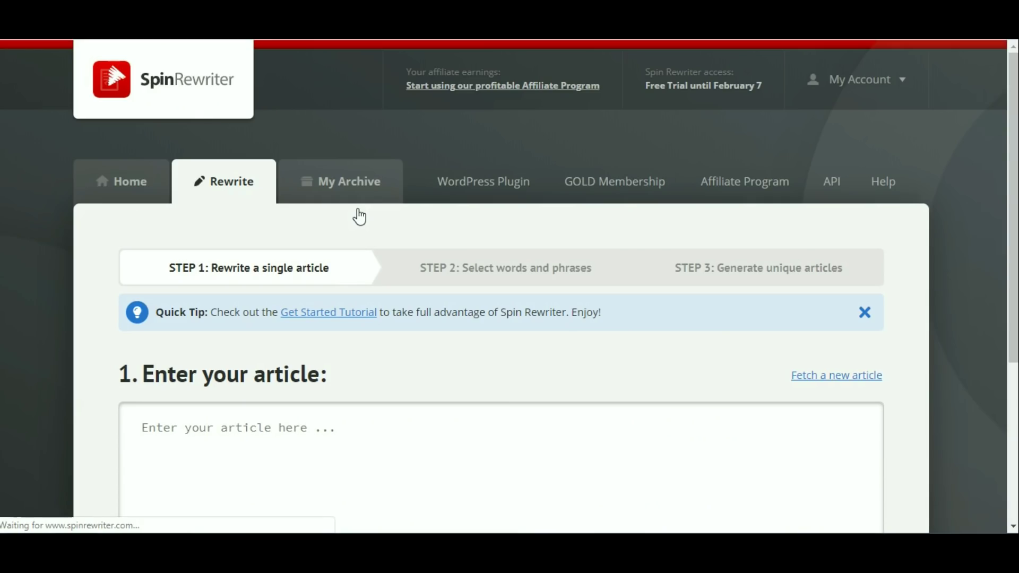
scroll(355, 218, down, 4)
click(253, 208)
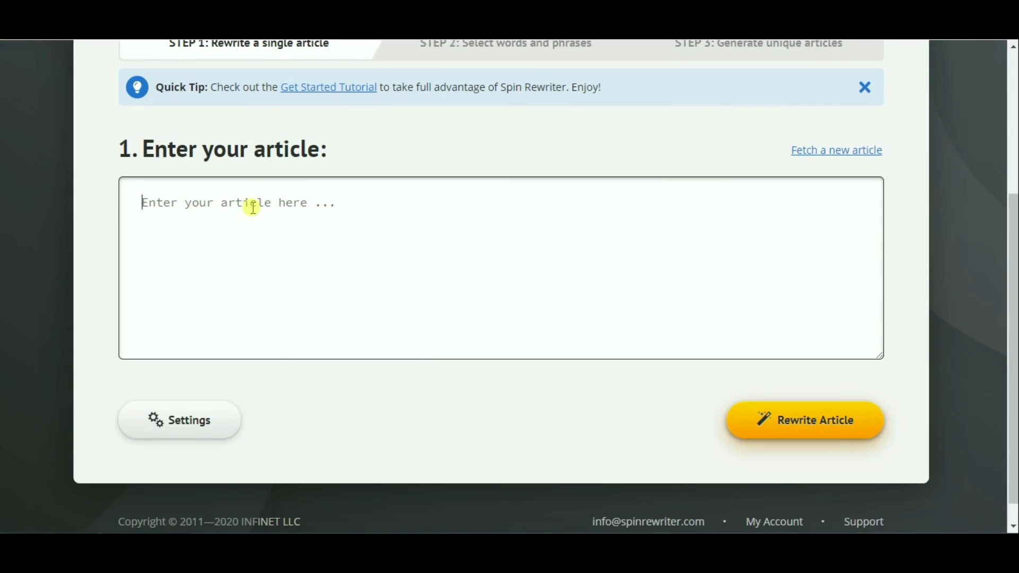
right_click(253, 208)
click(300, 298)
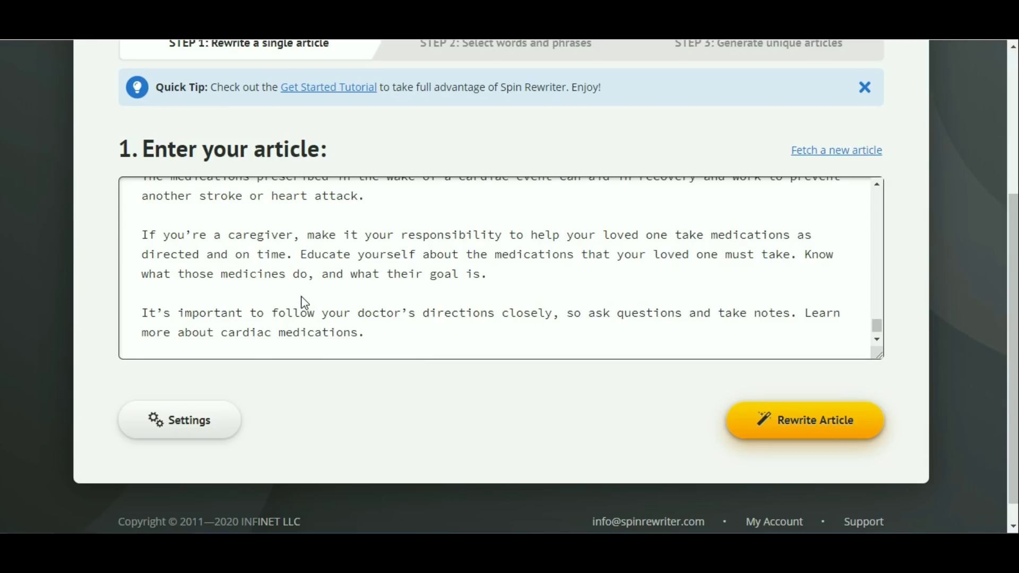
drag(876, 325, 878, 198)
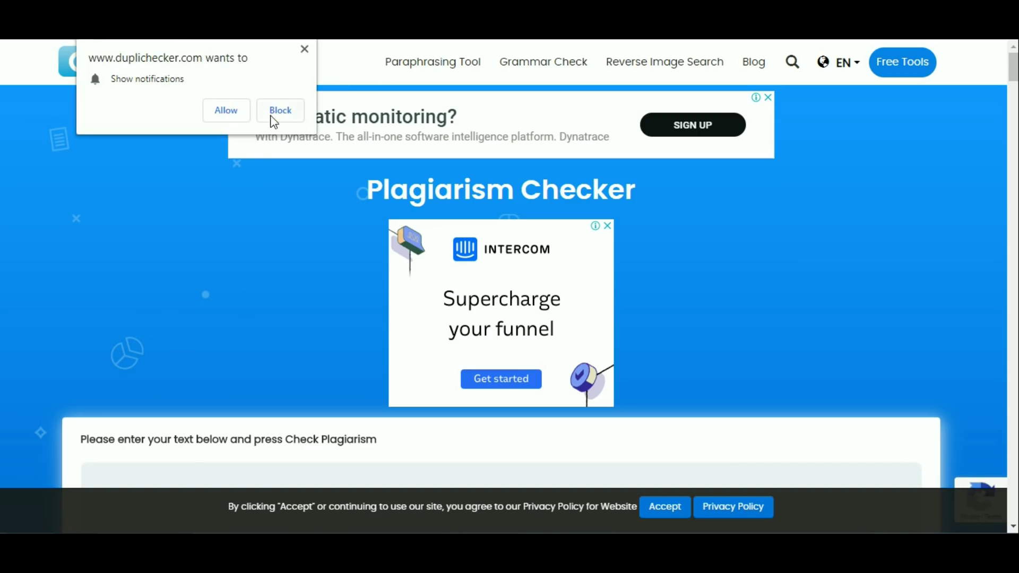
Block Dupli Checker's notification request and paste the article into the checker box.
click(272, 118)
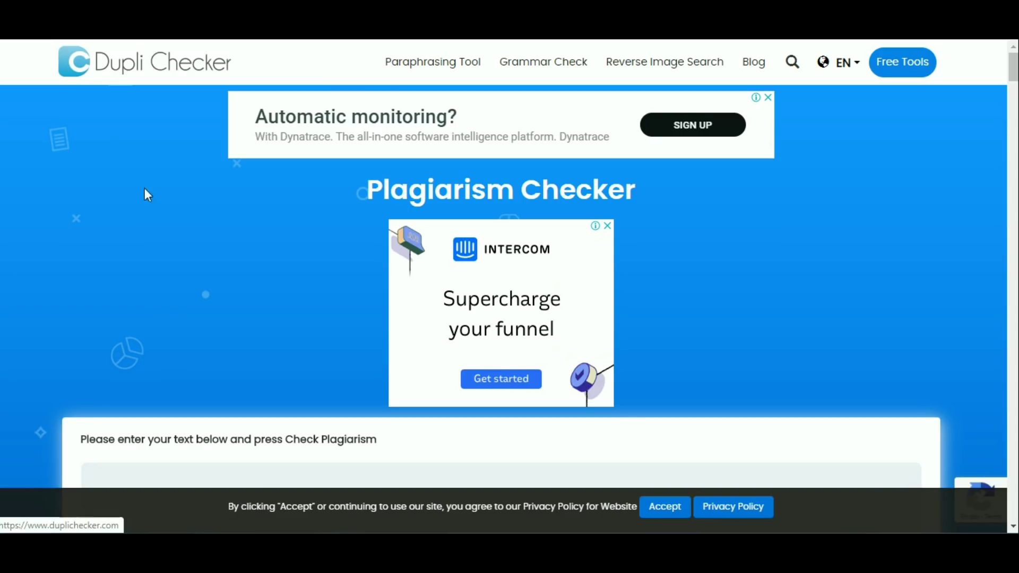
scroll(135, 311, down, 4)
click(113, 273)
right_click(113, 272)
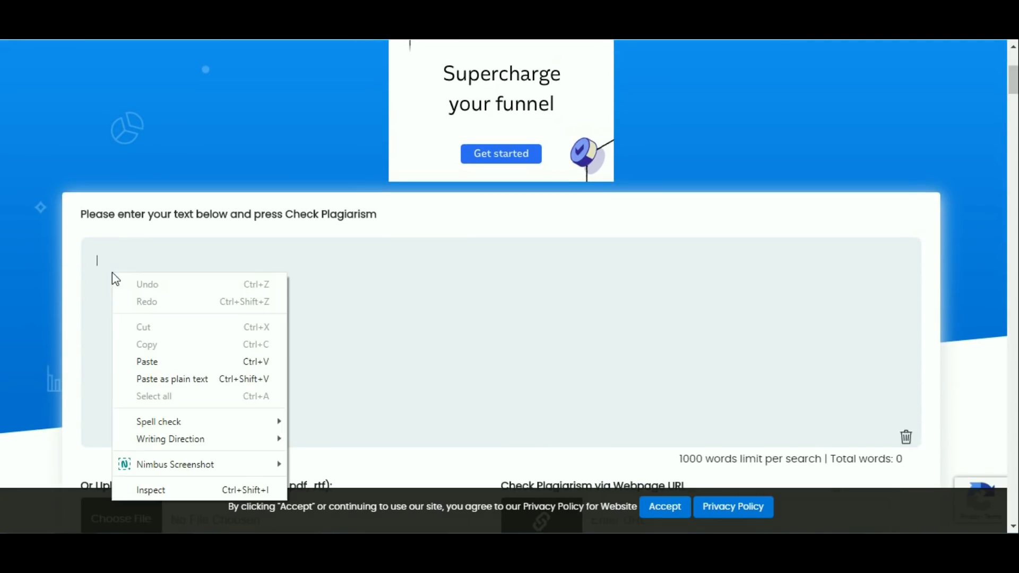
click(156, 359)
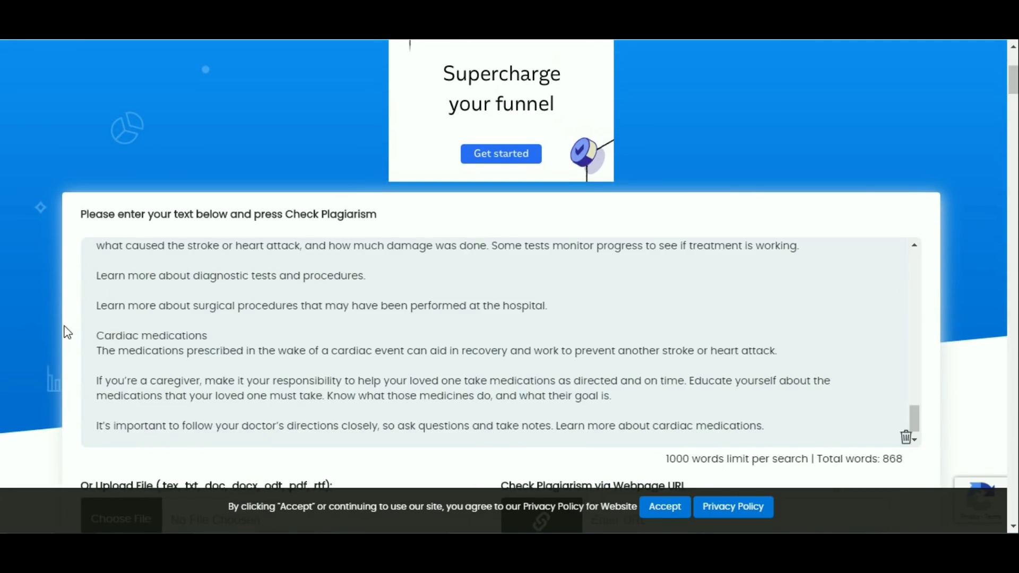
Run the plagiarism check on the 868-word original article.
scroll(207, 337, up, 10)
click(919, 351)
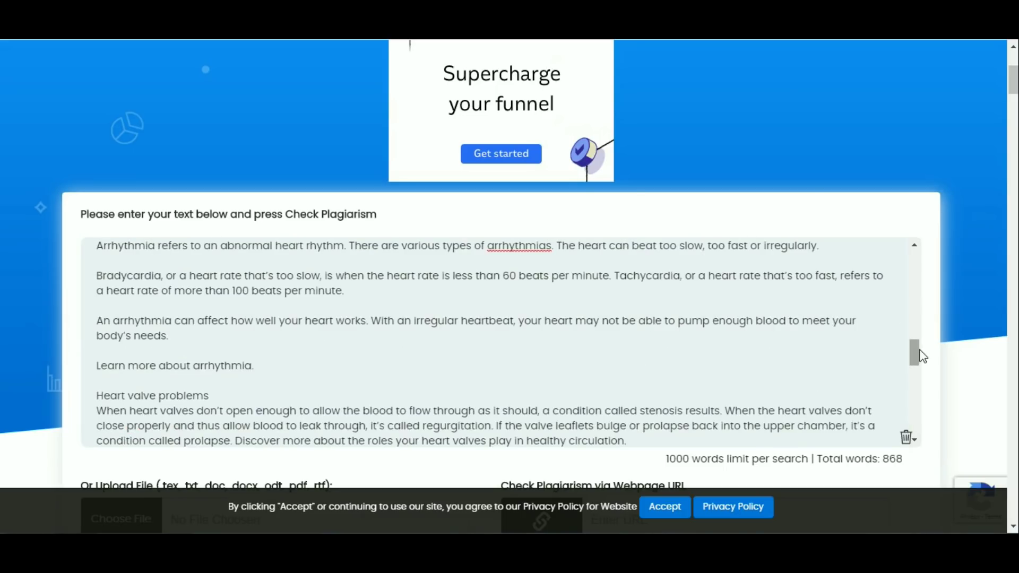
drag(919, 354, 916, 257)
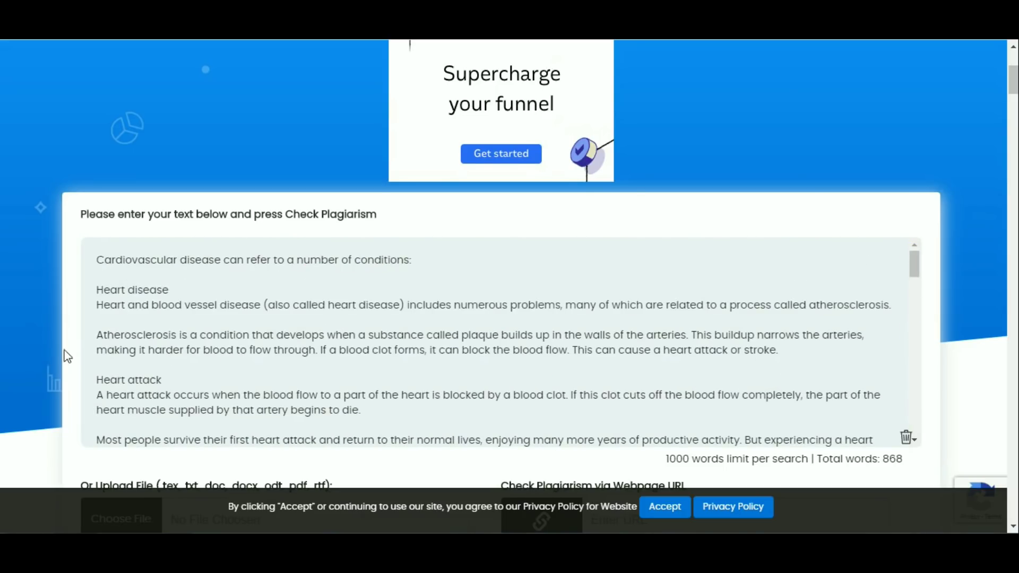
scroll(59, 353, down, 3)
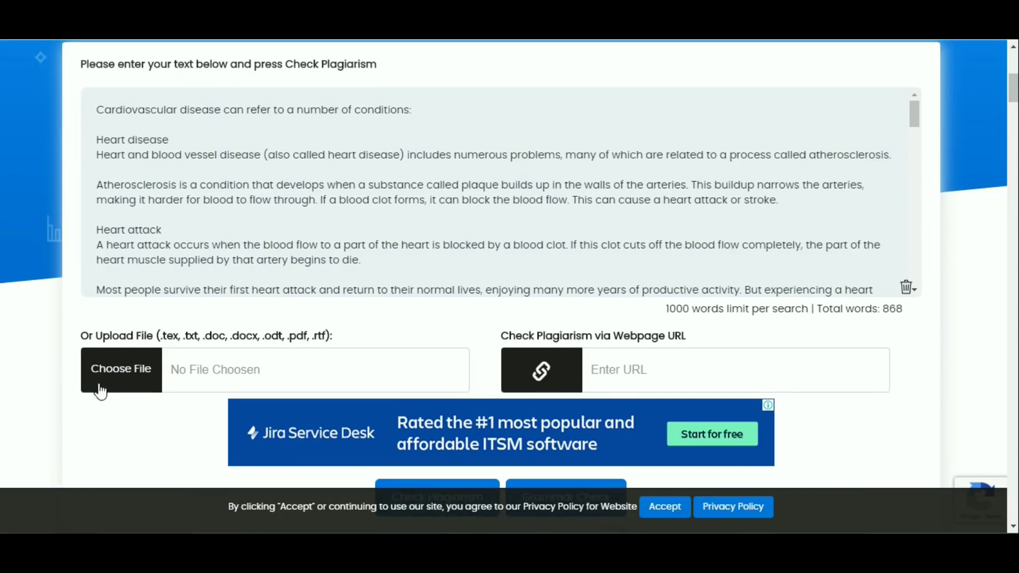
scroll(45, 384, down, 3)
click(426, 360)
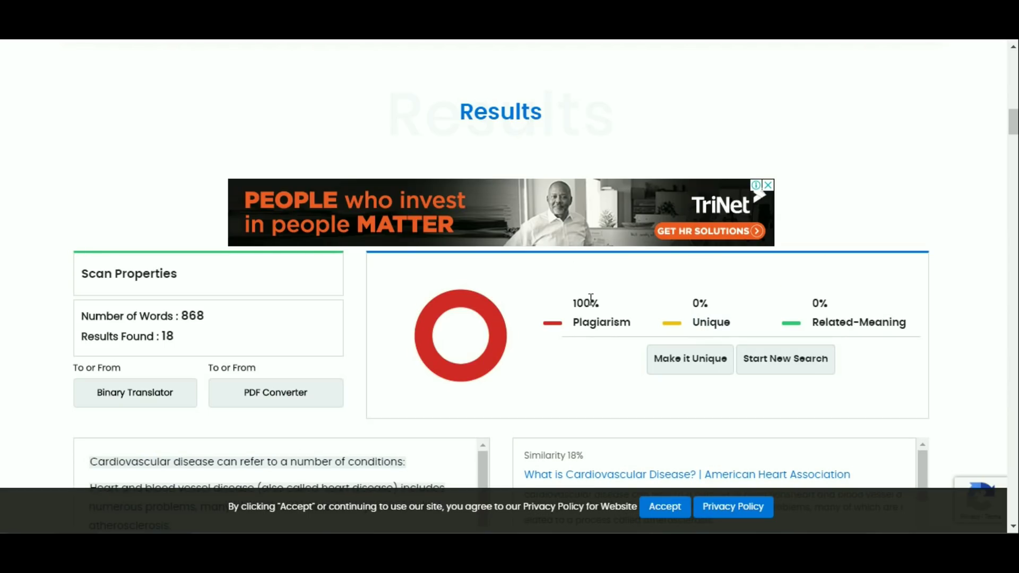
Scroll through the 18 matching sources and the 100% plagiarism, 0% unique score.
scroll(536, 372, down, 2)
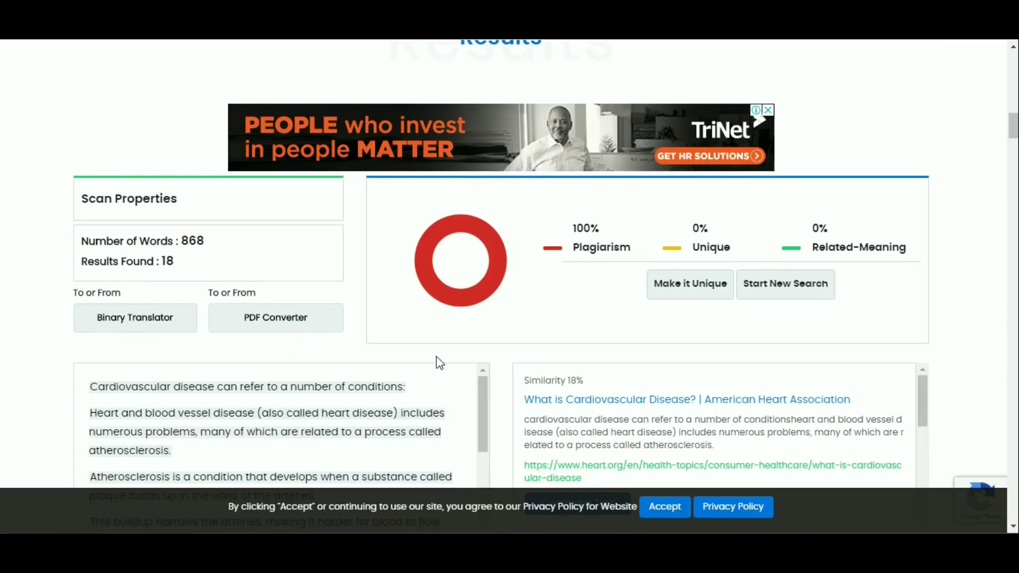
scroll(406, 361, down, 2)
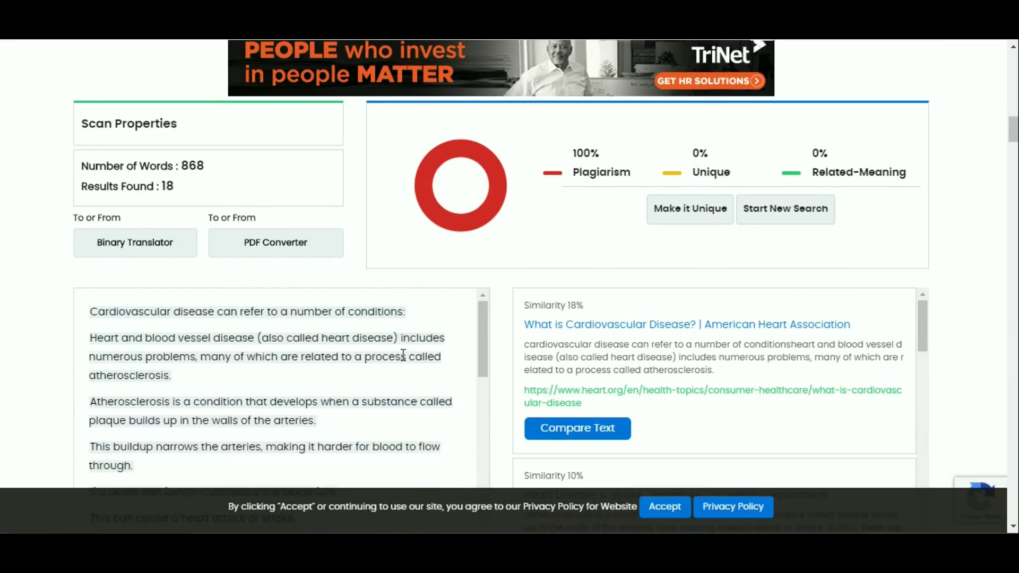
scroll(395, 360, down, 2)
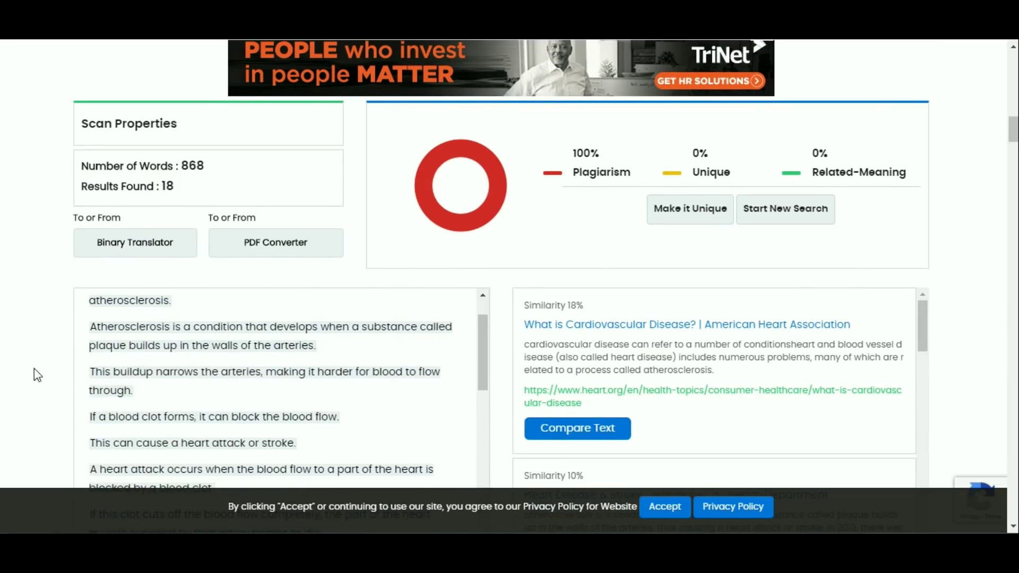
scroll(34, 368, down, 4)
scroll(201, 298, down, 8)
scroll(202, 298, down, 15)
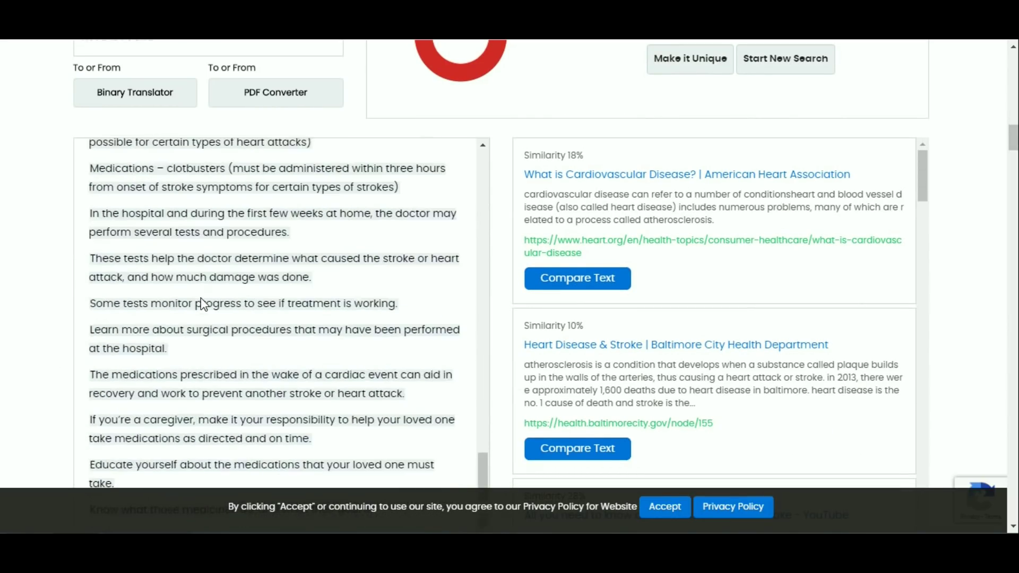
scroll(202, 300, down, 4)
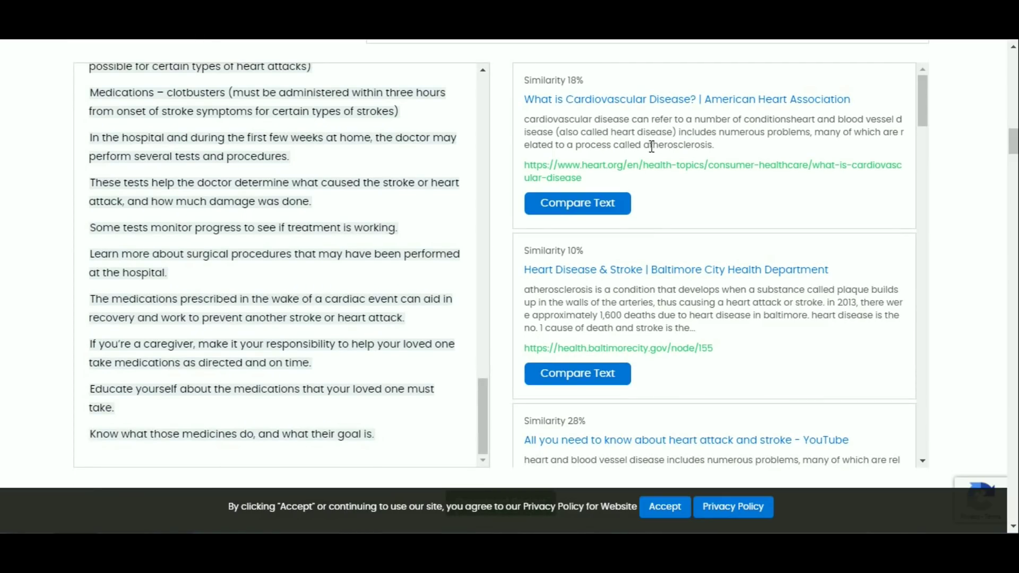
scroll(616, 230, down, 2)
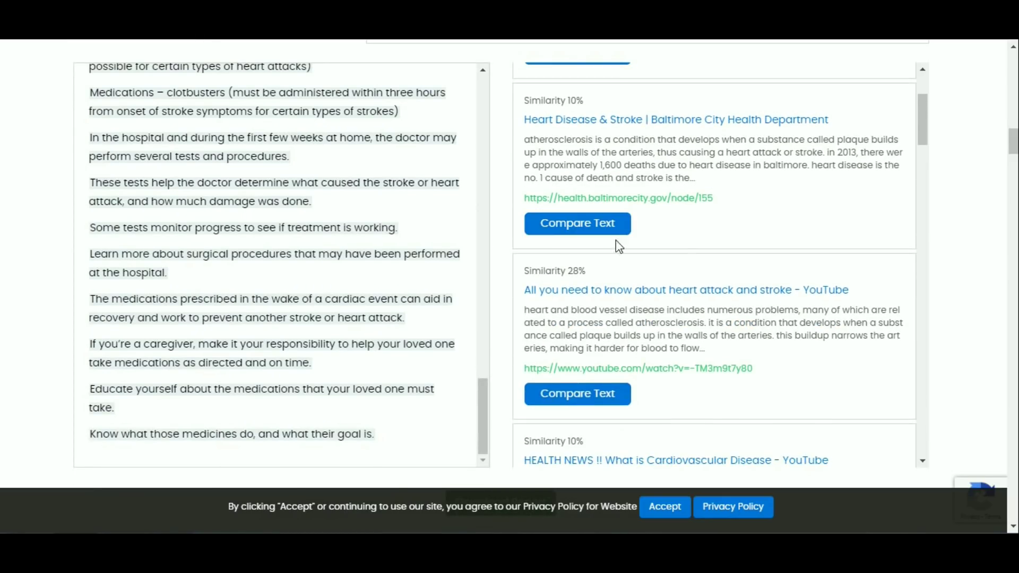
scroll(600, 276, down, 6)
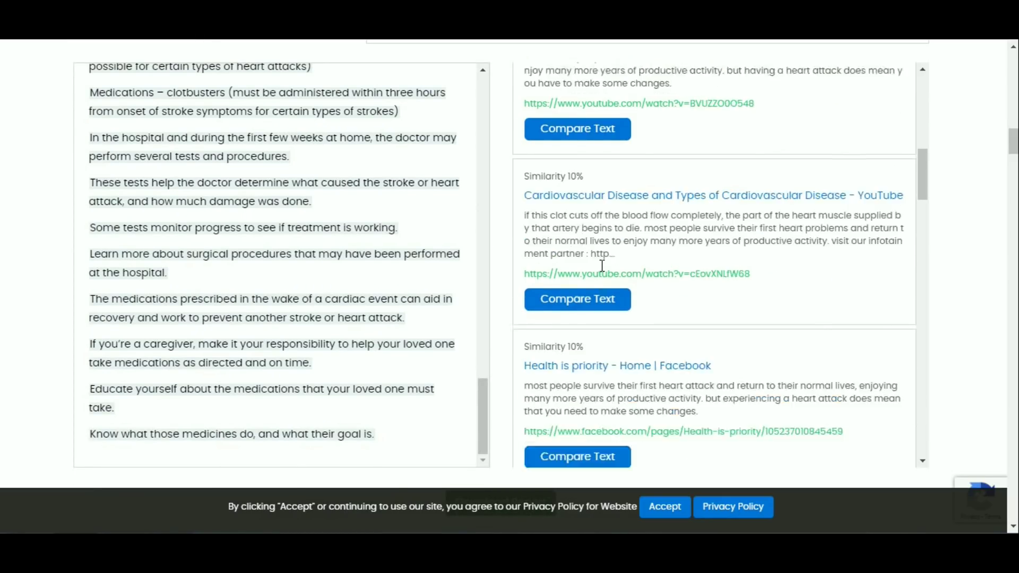
scroll(601, 270, down, 15)
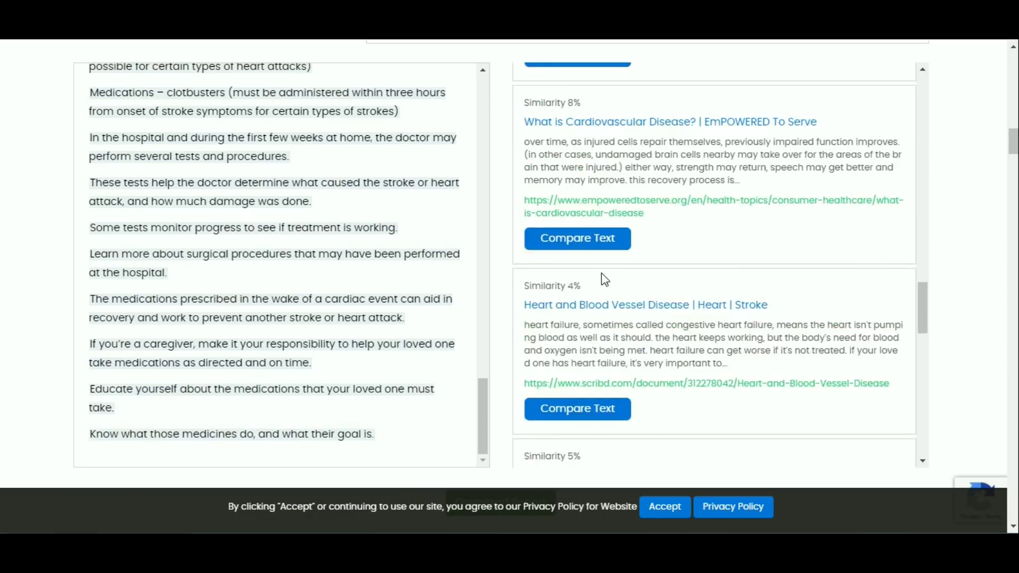
scroll(601, 273, down, 3)
scroll(27, 277, up, 8)
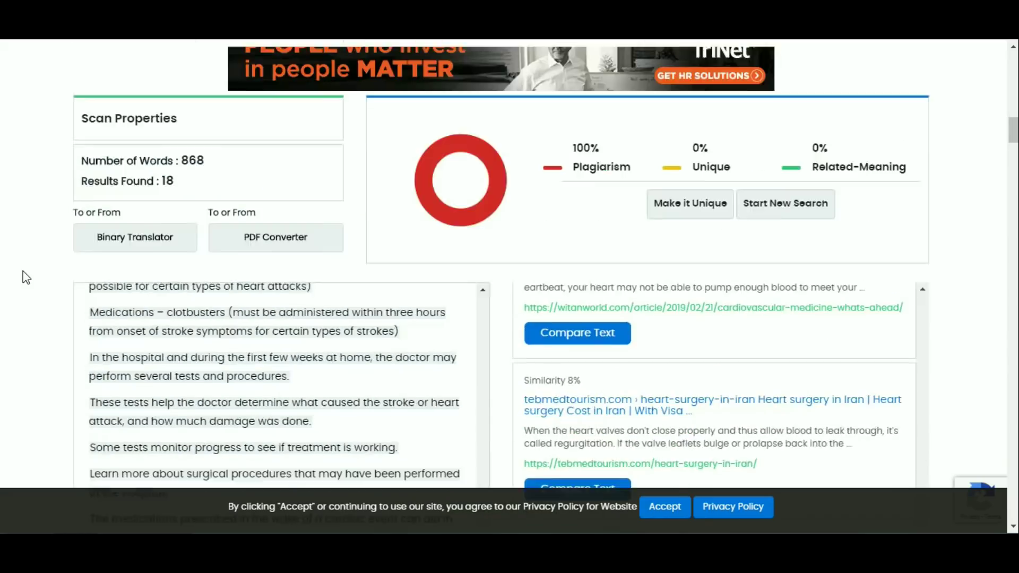
scroll(27, 277, down, 5)
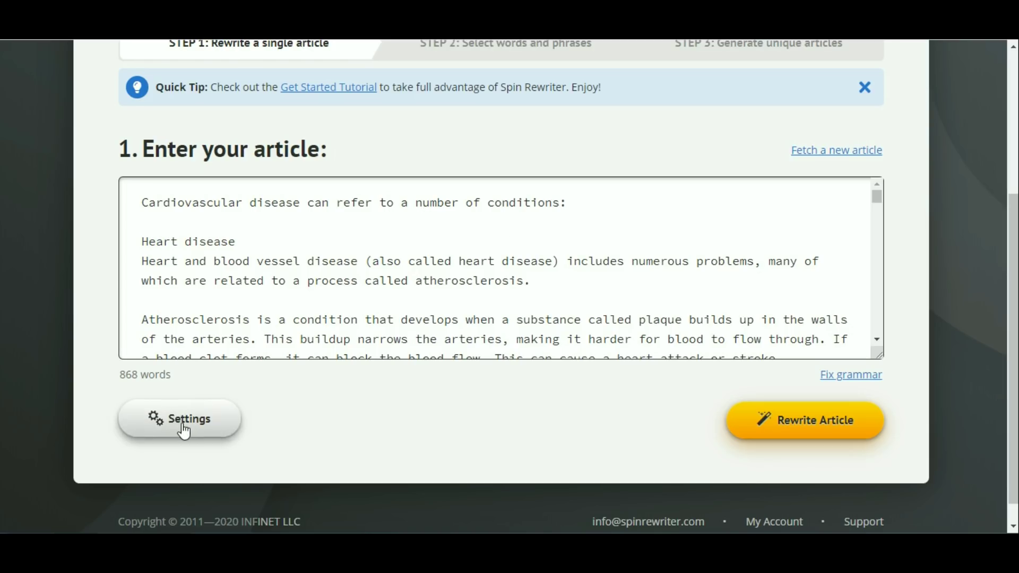
Open Spin Rewriter's rewriting Settings for the pasted 868-word cardiovascular article.
scroll(62, 352, up, 4)
scroll(62, 340, down, 4)
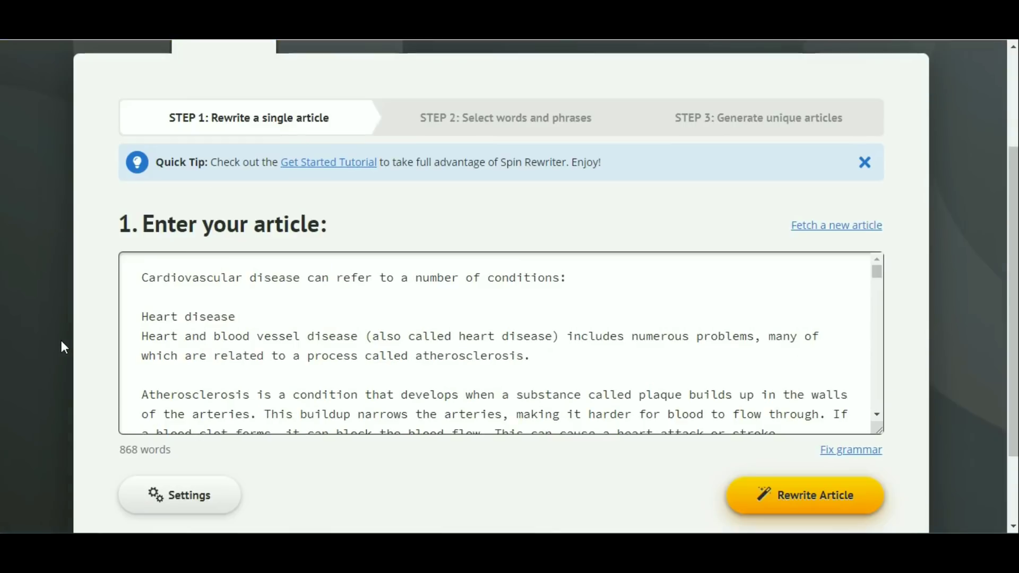
scroll(132, 360, up, 1)
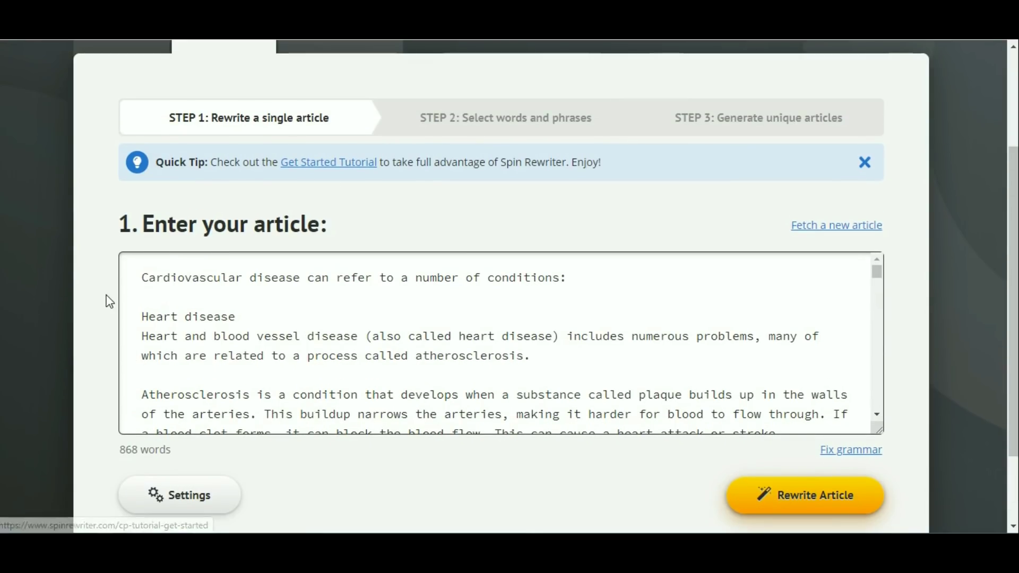
scroll(93, 307, down, 2)
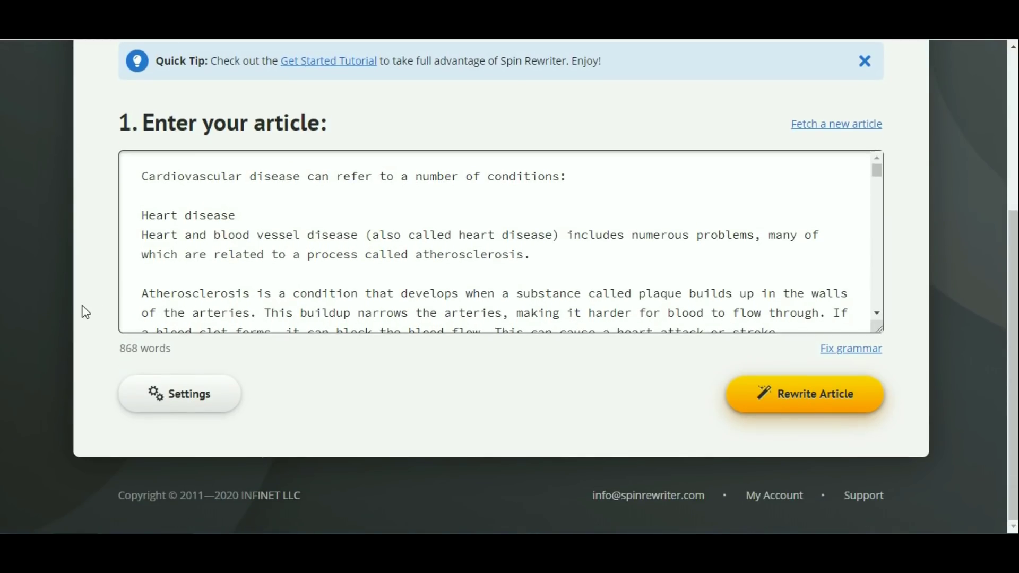
click(189, 387)
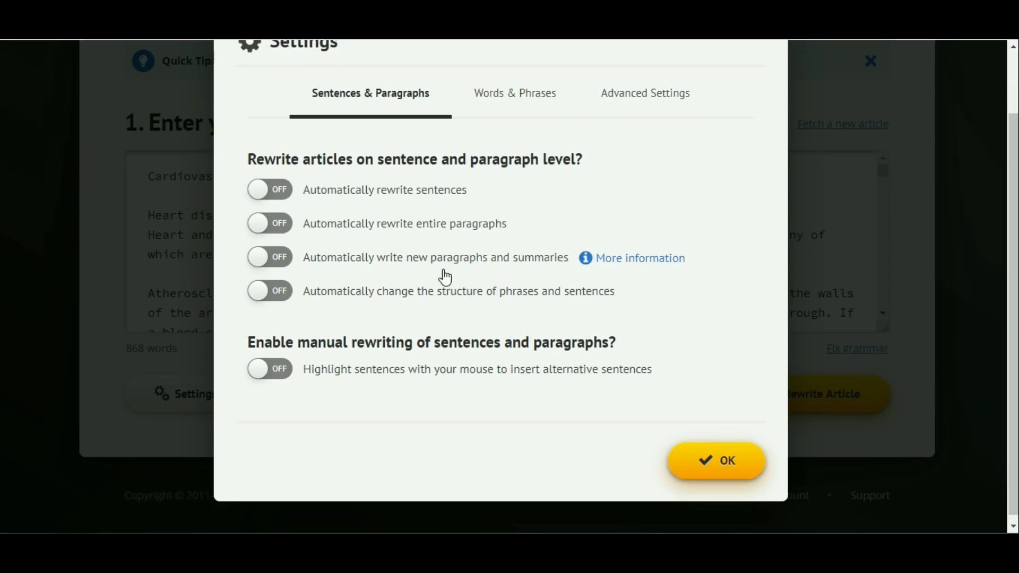
click(500, 102)
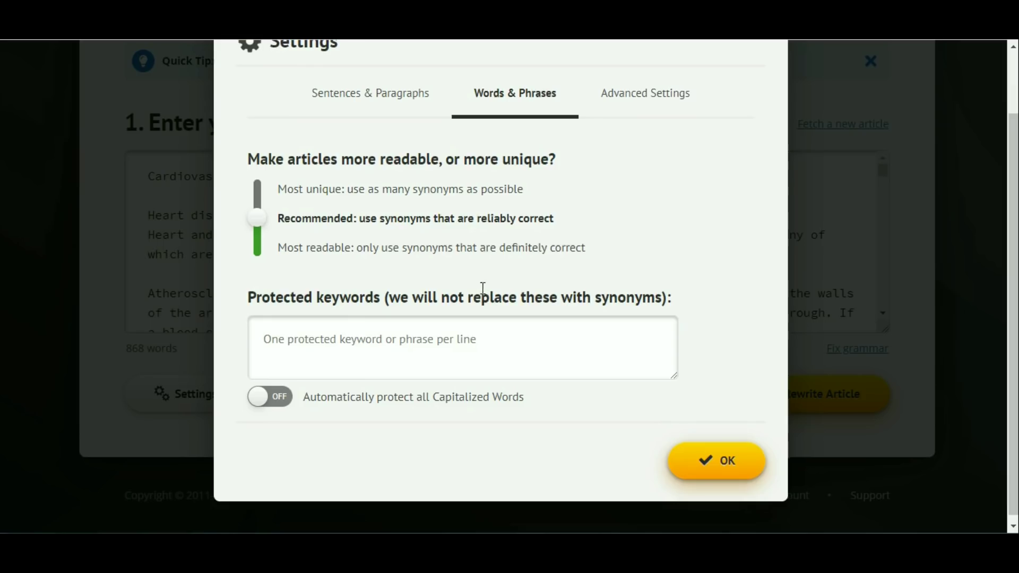
click(611, 108)
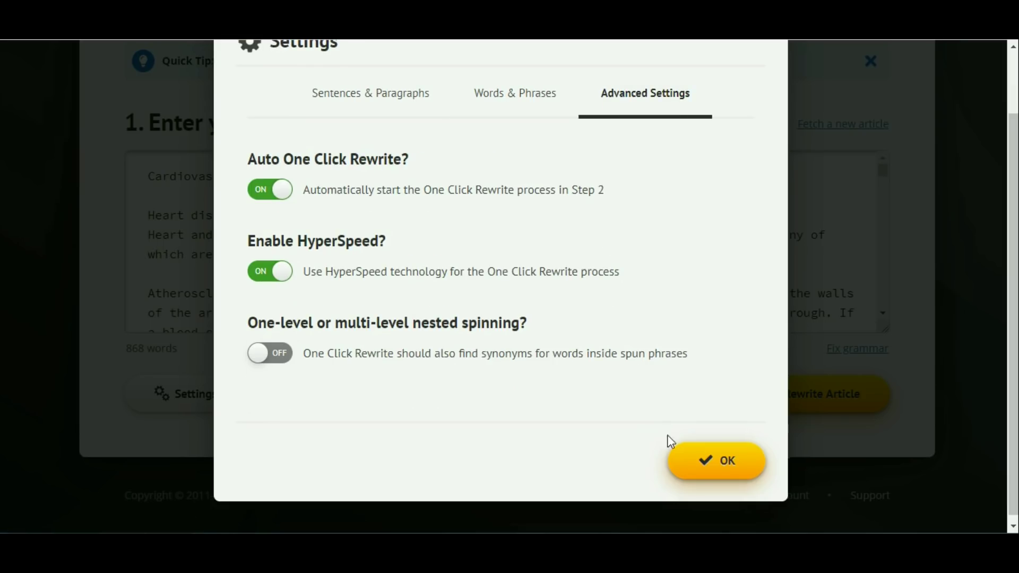
click(706, 462)
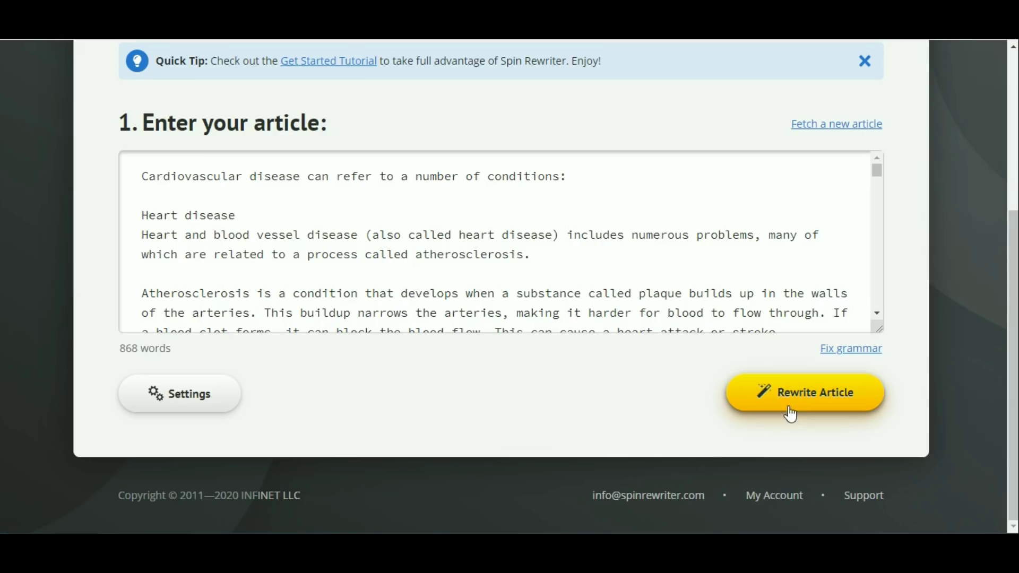
click(799, 396)
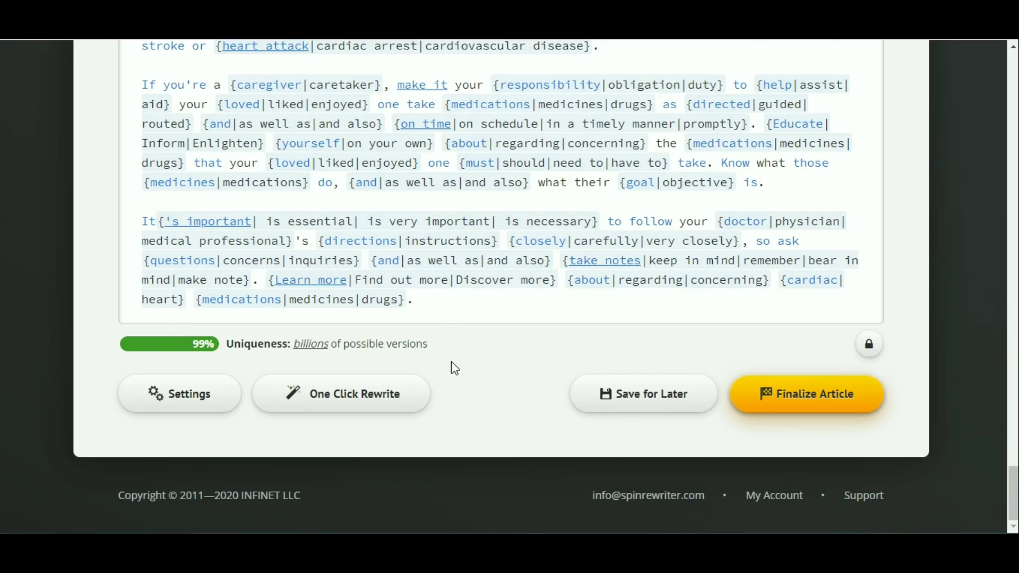
Review the spun spintax article in Step 2, showing 99% uniqueness.
scroll(452, 363, up, 8)
scroll(454, 370, up, 15)
scroll(453, 370, up, 15)
scroll(453, 361, down, 3)
scroll(461, 287, down, 2)
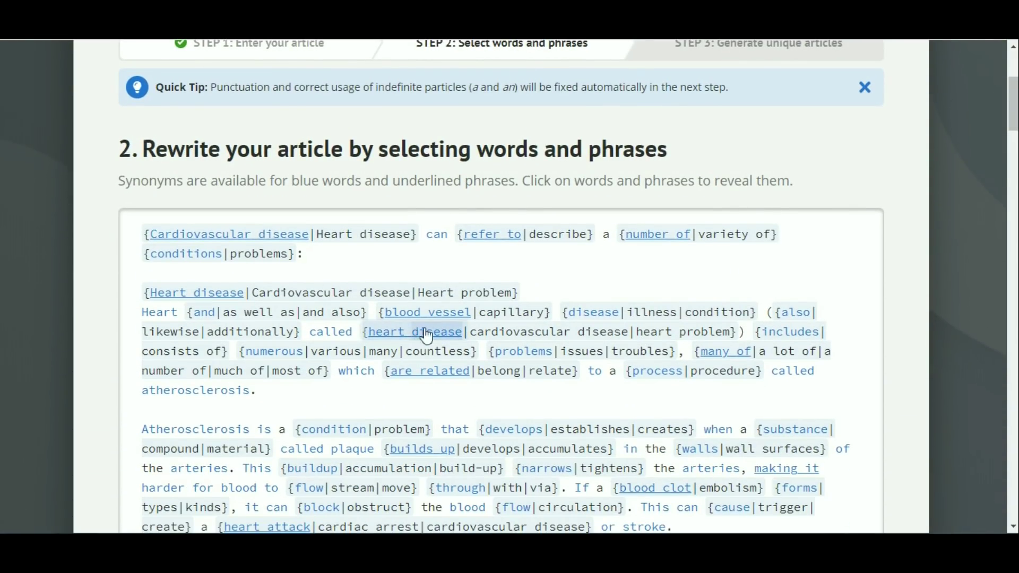
drag(1013, 117, 1013, 509)
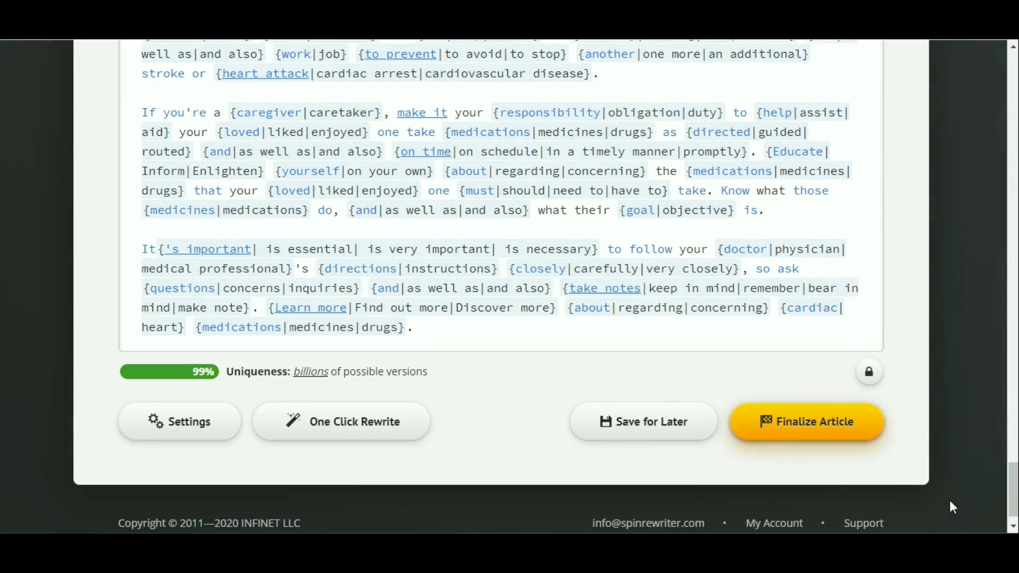
Finalize the spun article, saving it to Archive and reaching Step 3.
click(814, 434)
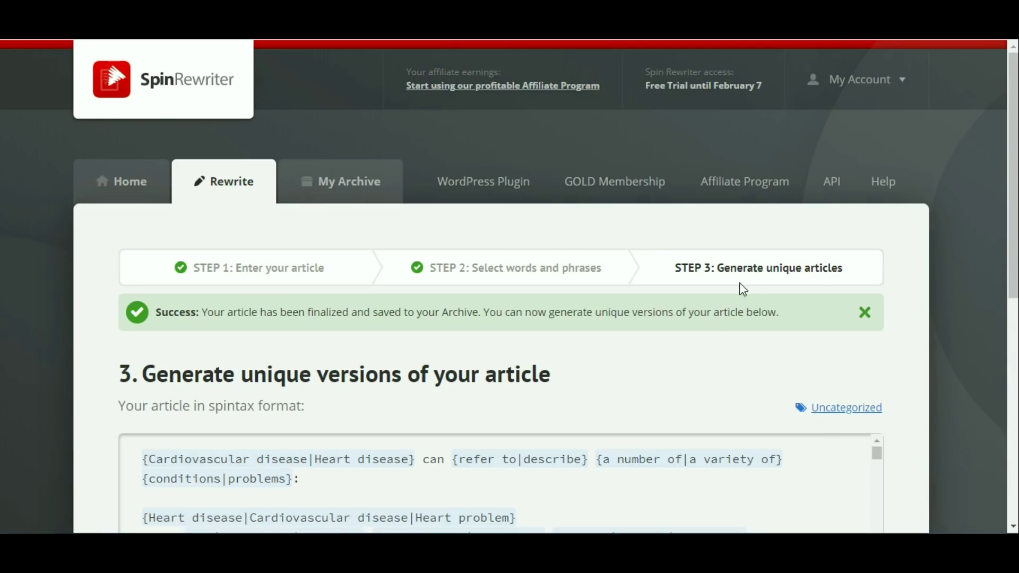
scroll(733, 299, down, 3)
scroll(689, 359, down, 2)
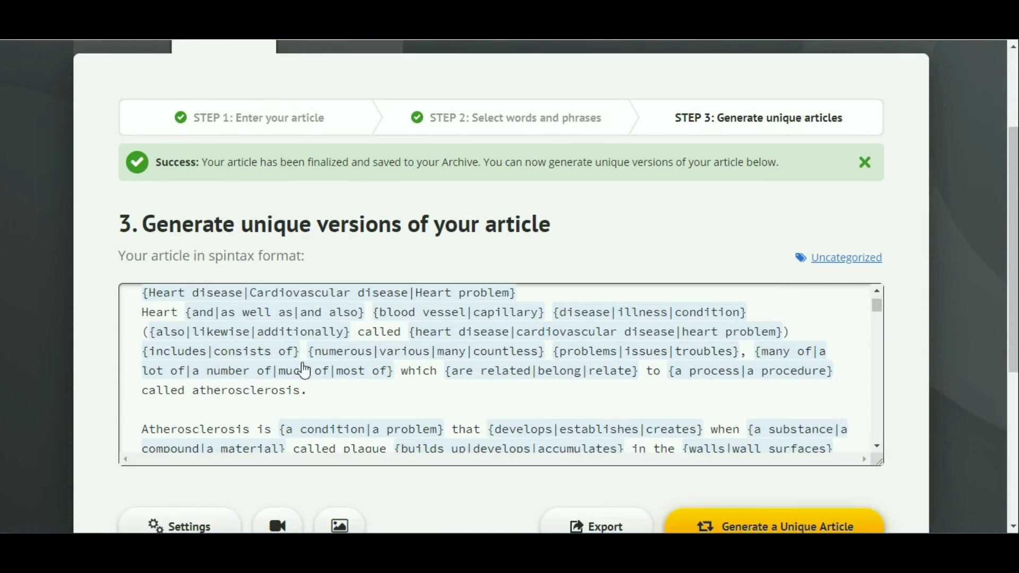
scroll(98, 370, down, 3)
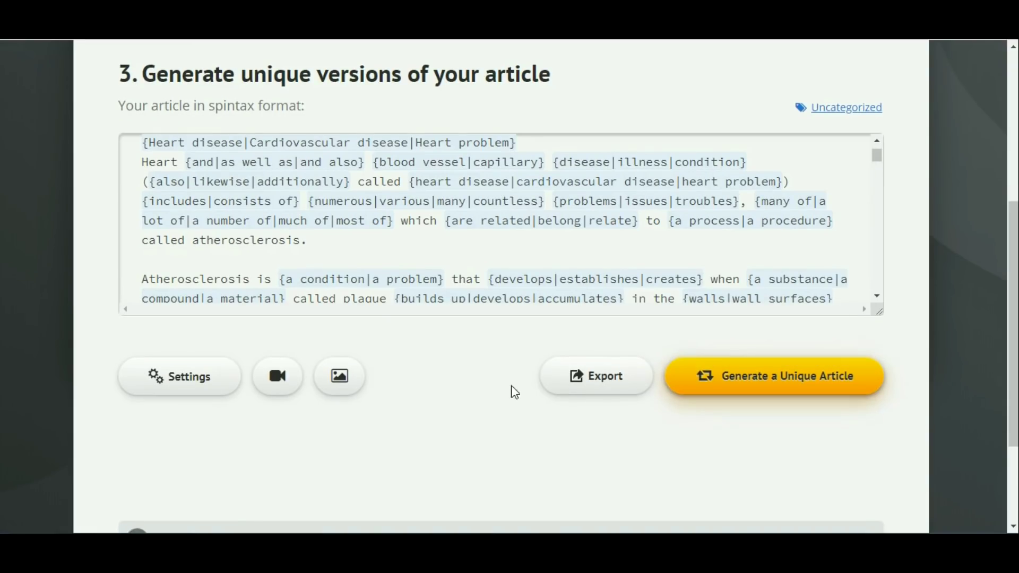
Turn on 'Never use original words when synonyms are available' in the generation settings.
click(190, 383)
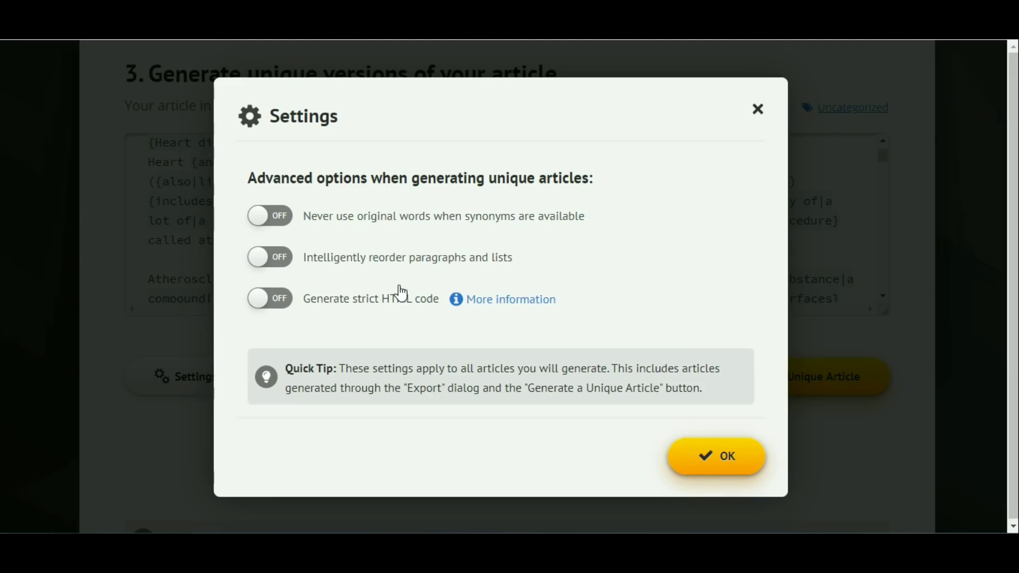
click(381, 220)
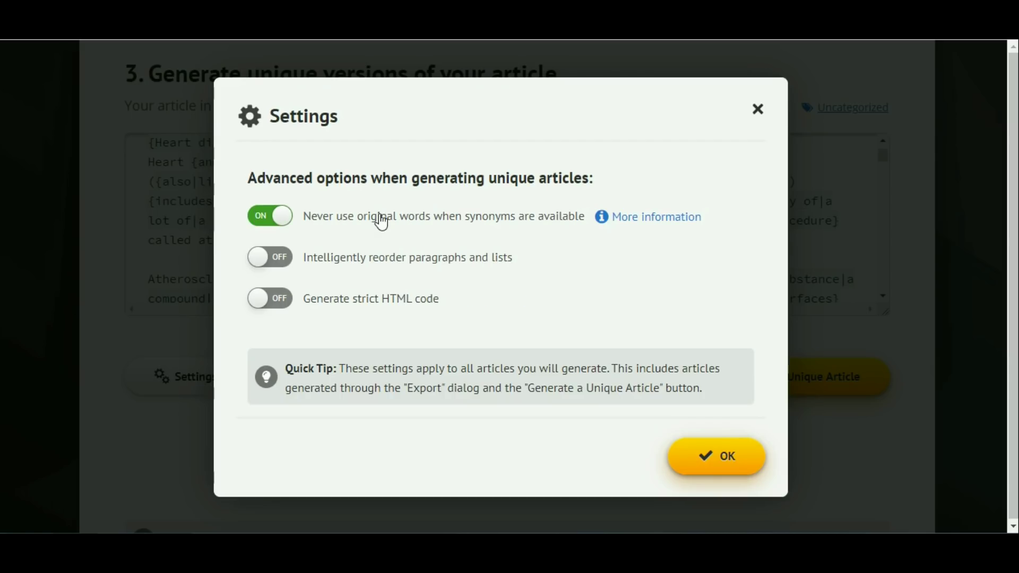
click(720, 471)
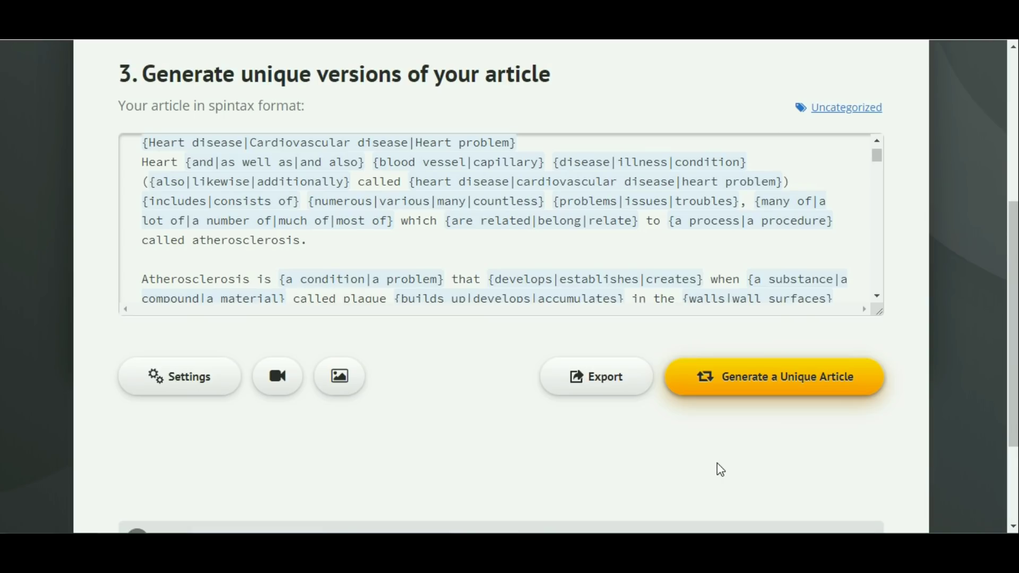
Generate a 927-word unique version of the article at 98% uniqueness.
click(735, 393)
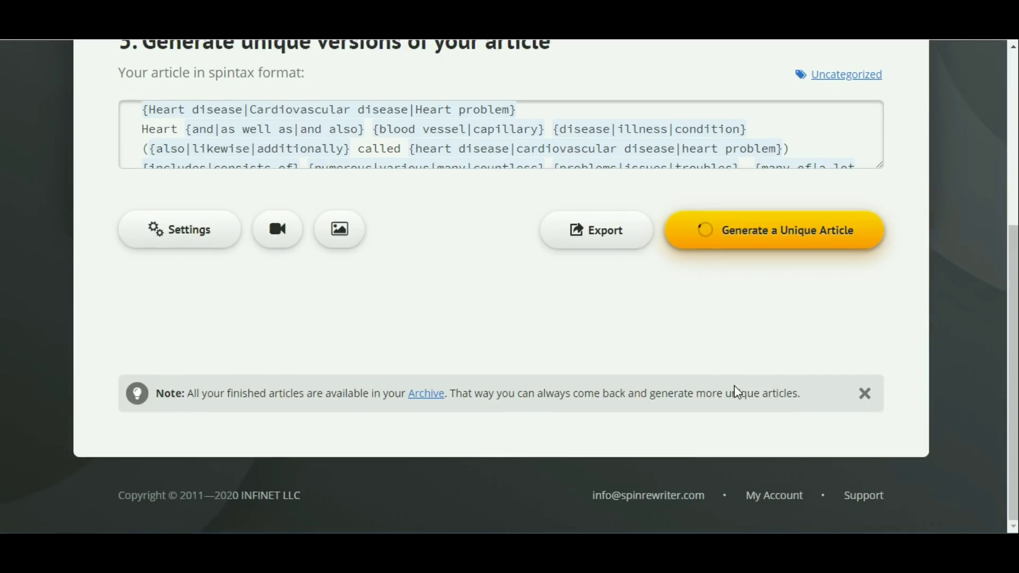
scroll(677, 386, down, 3)
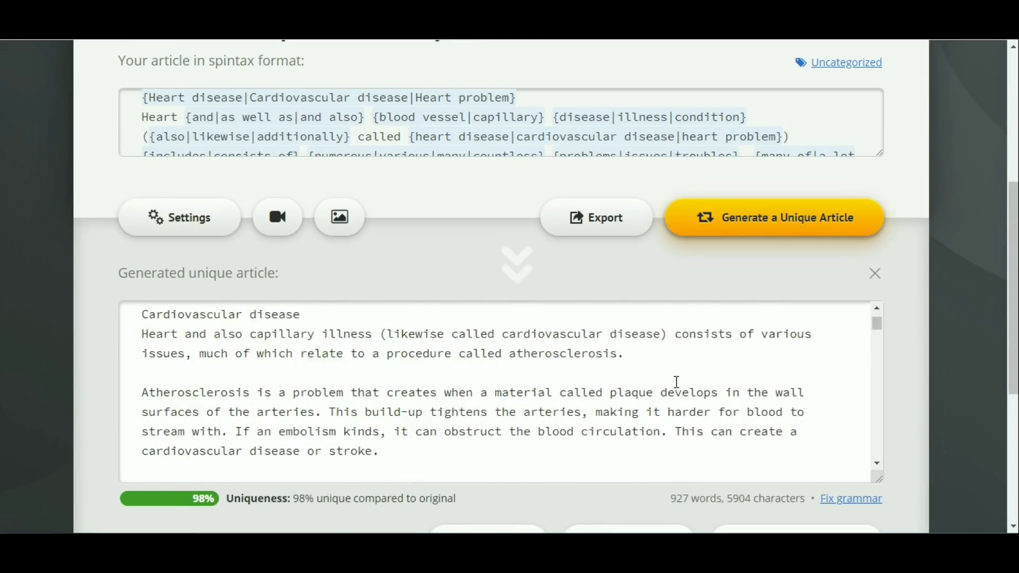
scroll(674, 384, up, 3)
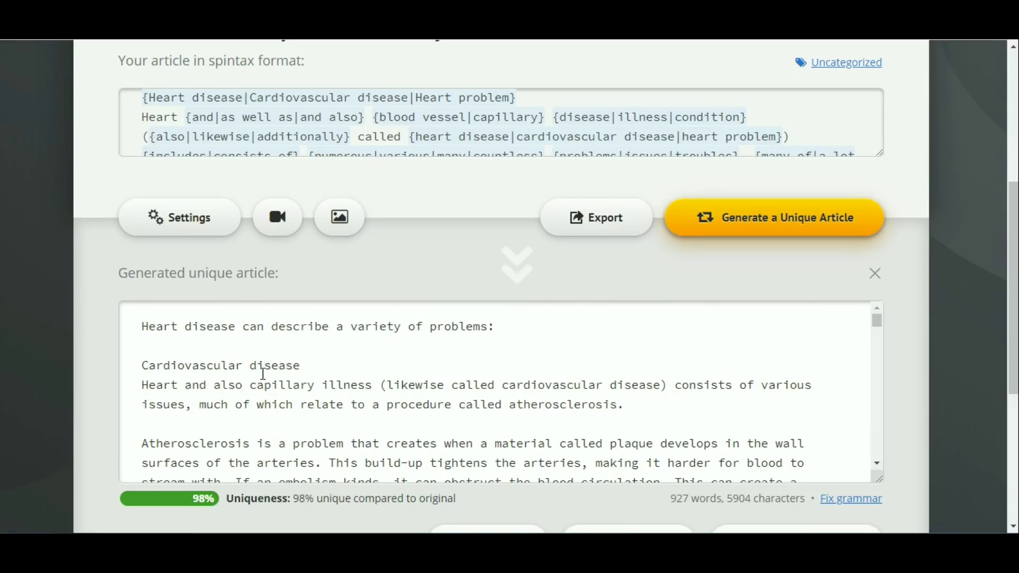
Copy the entire generated article text.
click(262, 375)
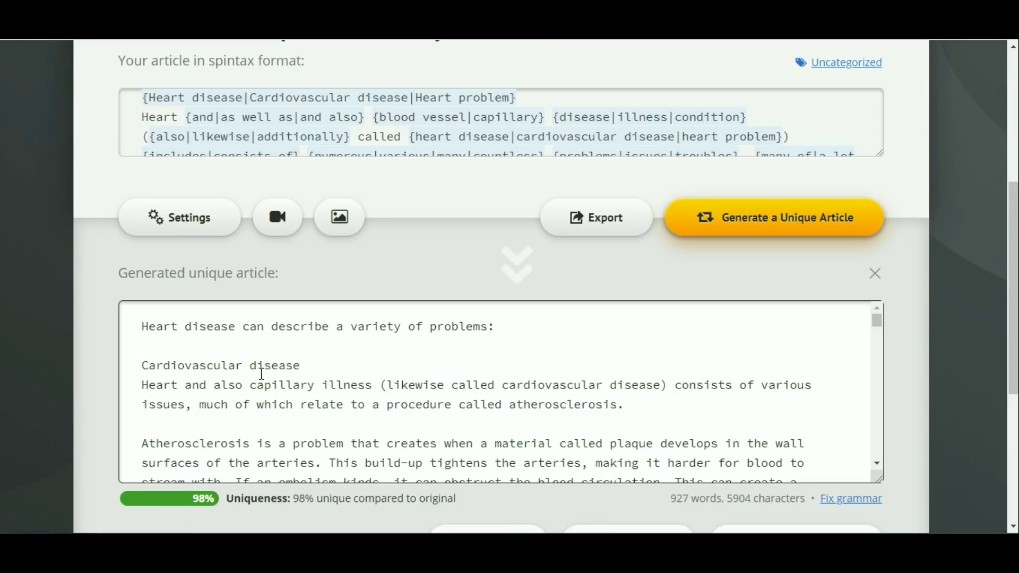
key(ctrl+a)
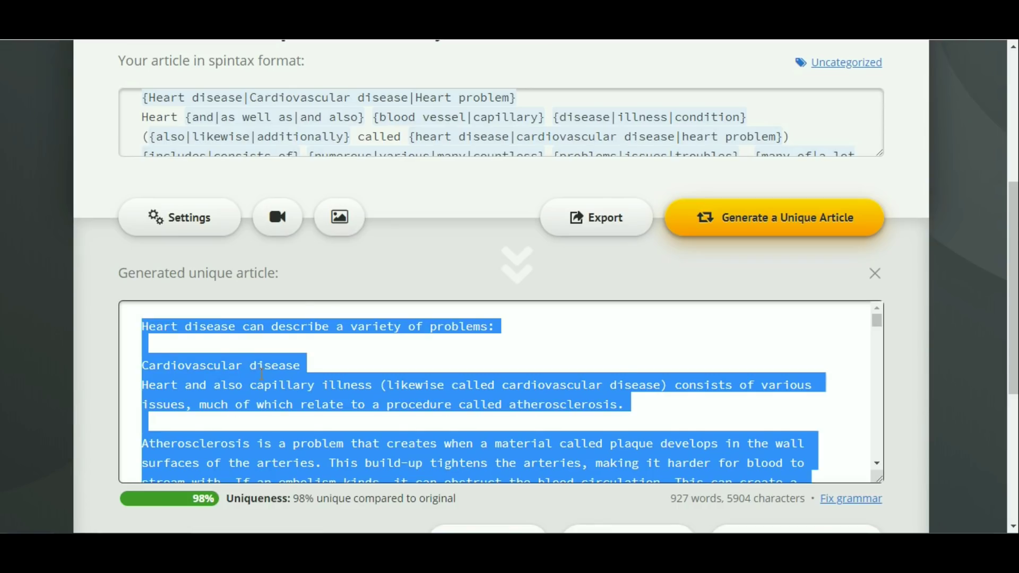
right_click(262, 374)
click(314, 176)
key(ctrl+Tab)
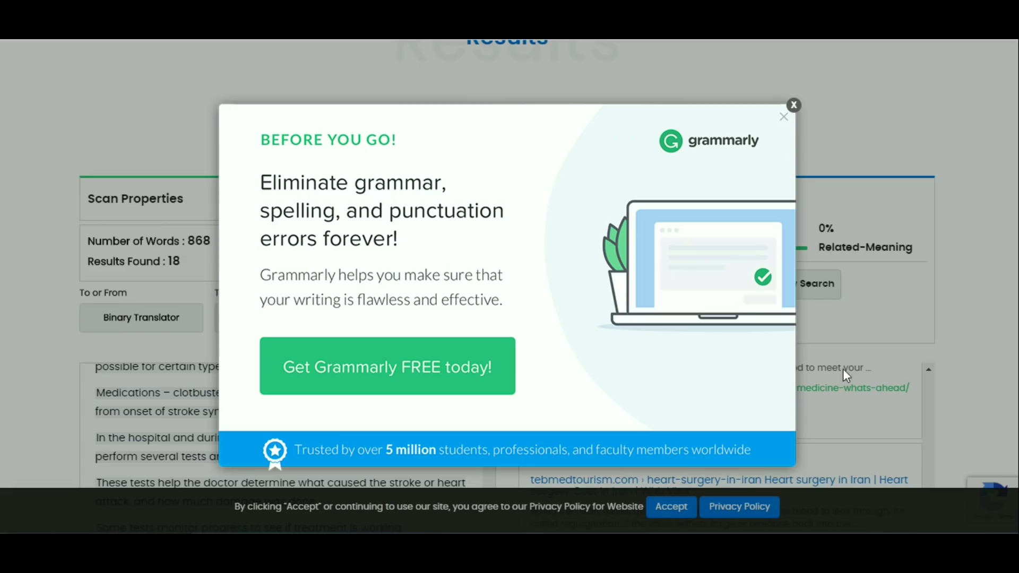
Close the Grammarly popup and reload a fresh Plagiarism Checker page showing 0 words.
click(795, 106)
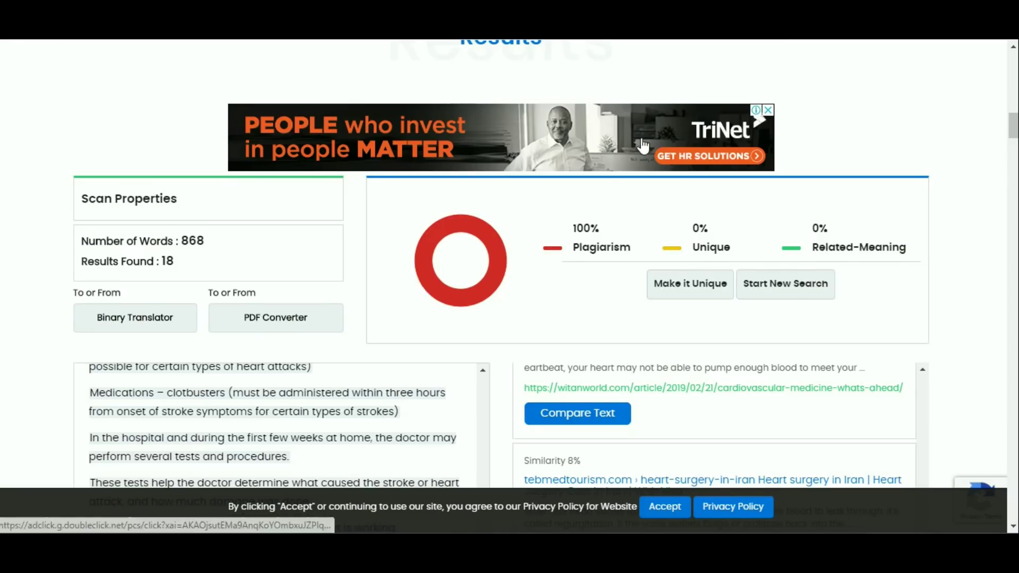
scroll(209, 256, up, 10)
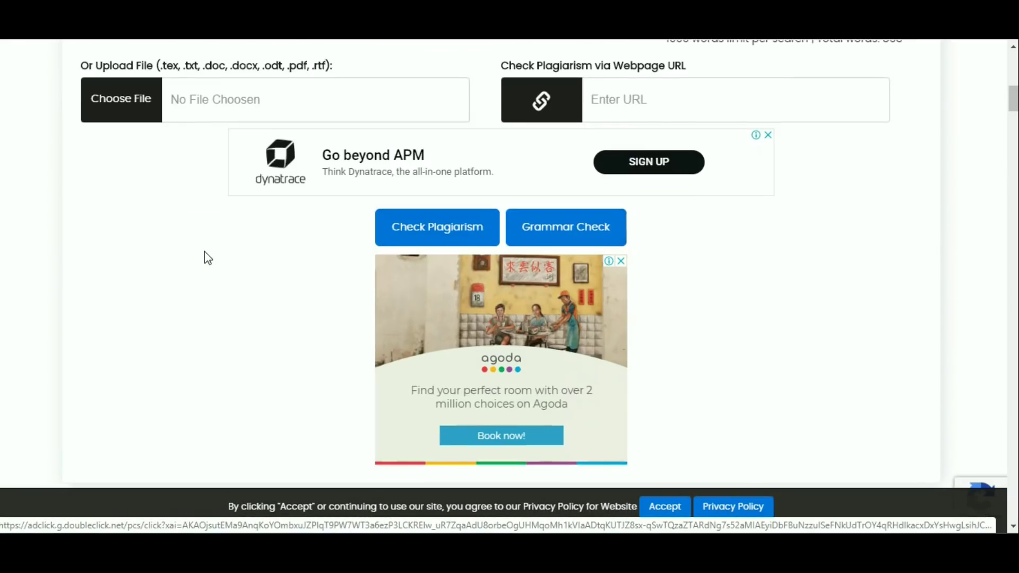
scroll(207, 257, up, 10)
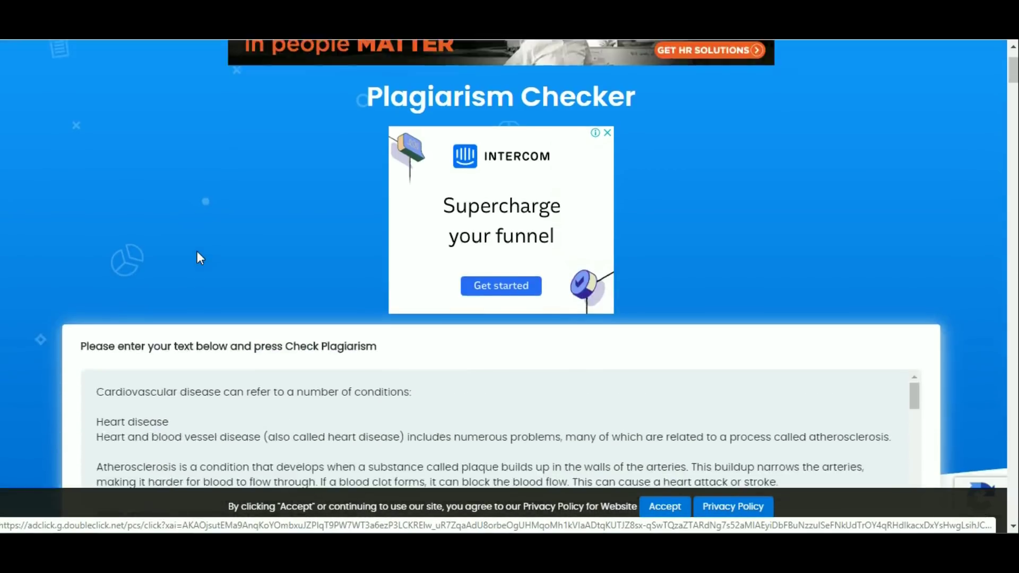
scroll(197, 252, up, 3)
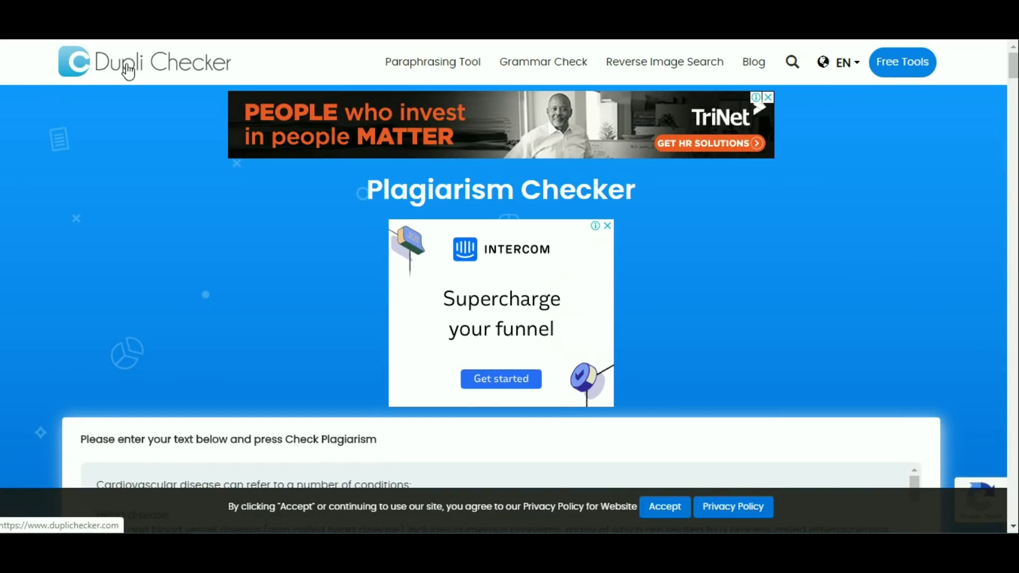
click(142, 70)
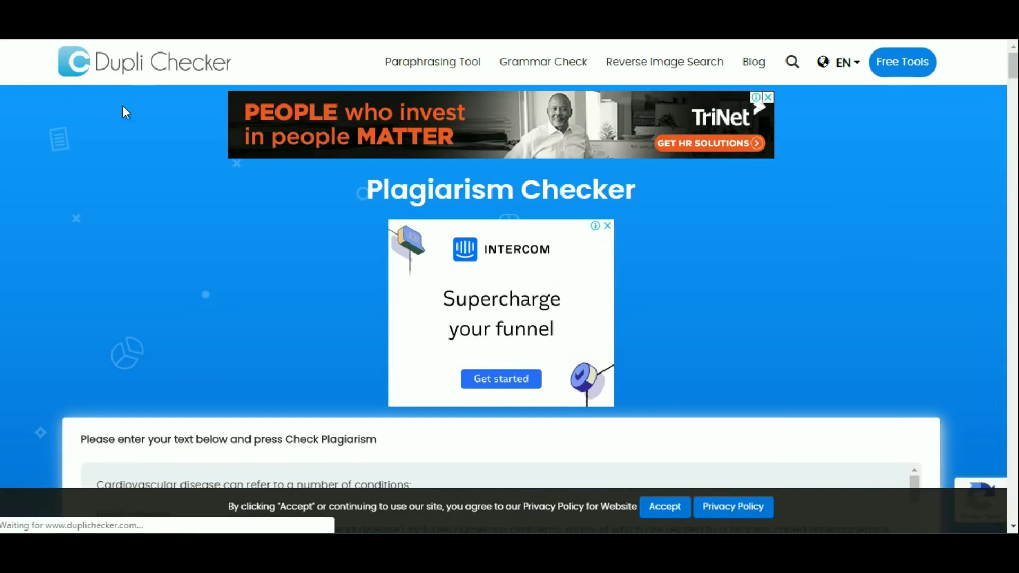
scroll(69, 158, down, 5)
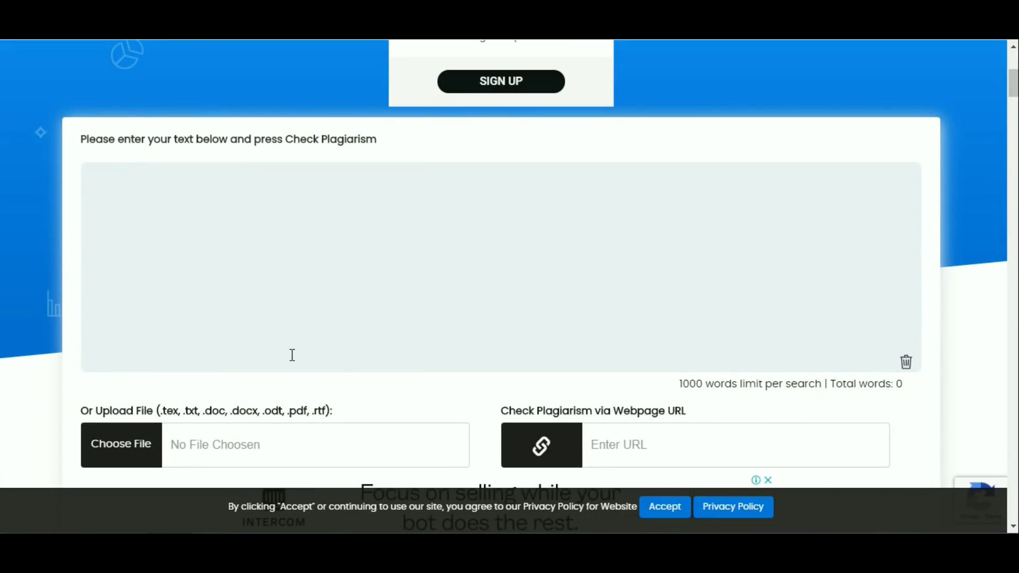
scroll(51, 355, down, 1)
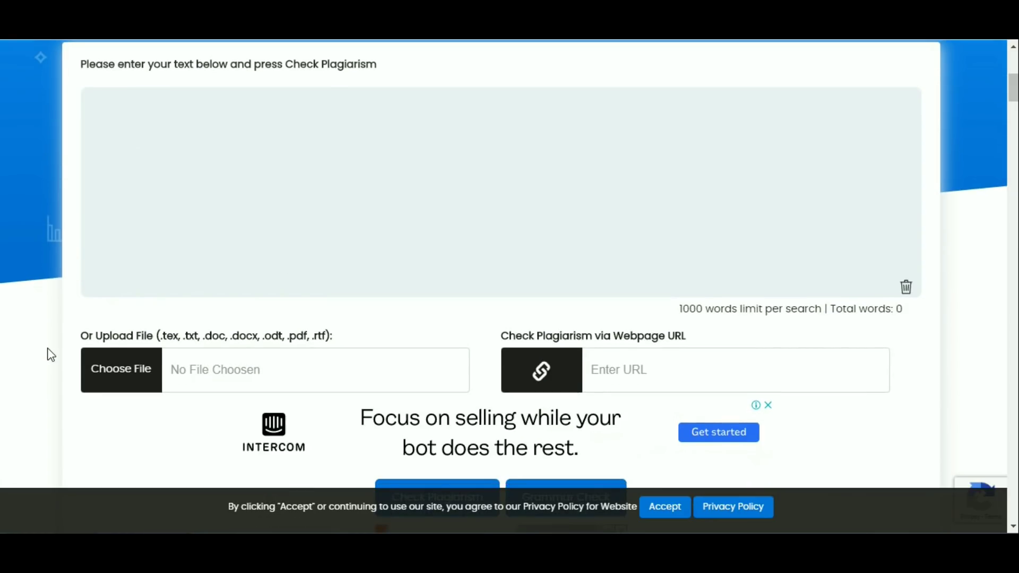
scroll(50, 354, down, 1)
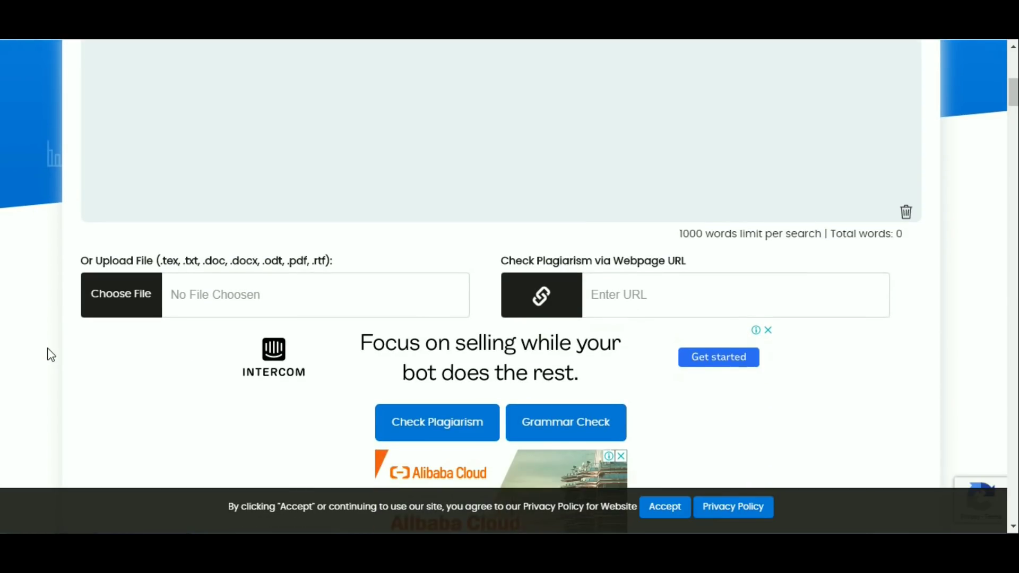
scroll(51, 354, up, 1)
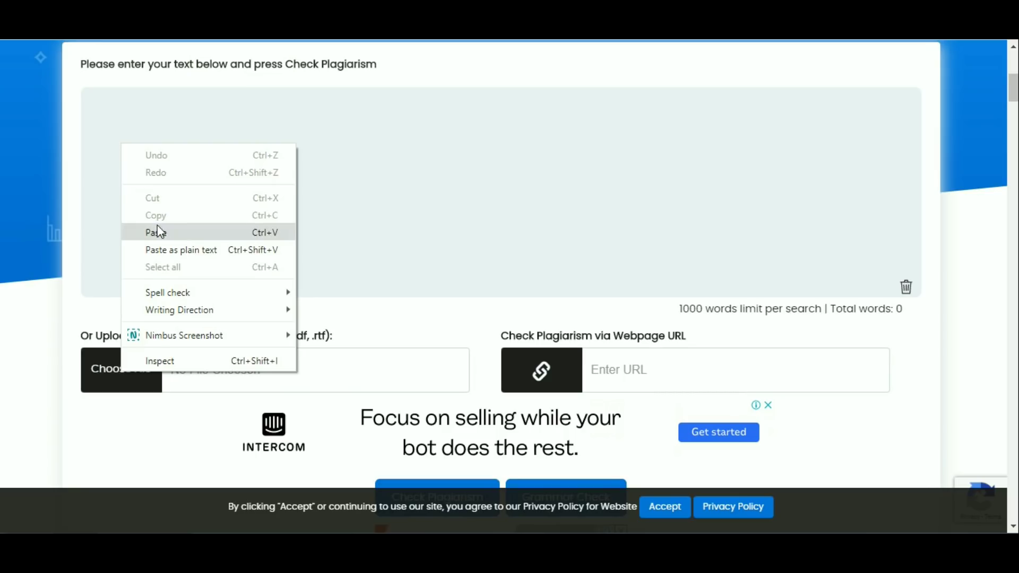
Paste the 927-word rewritten article and run the check, getting 0% plagiarism, 100% unique.
click(159, 231)
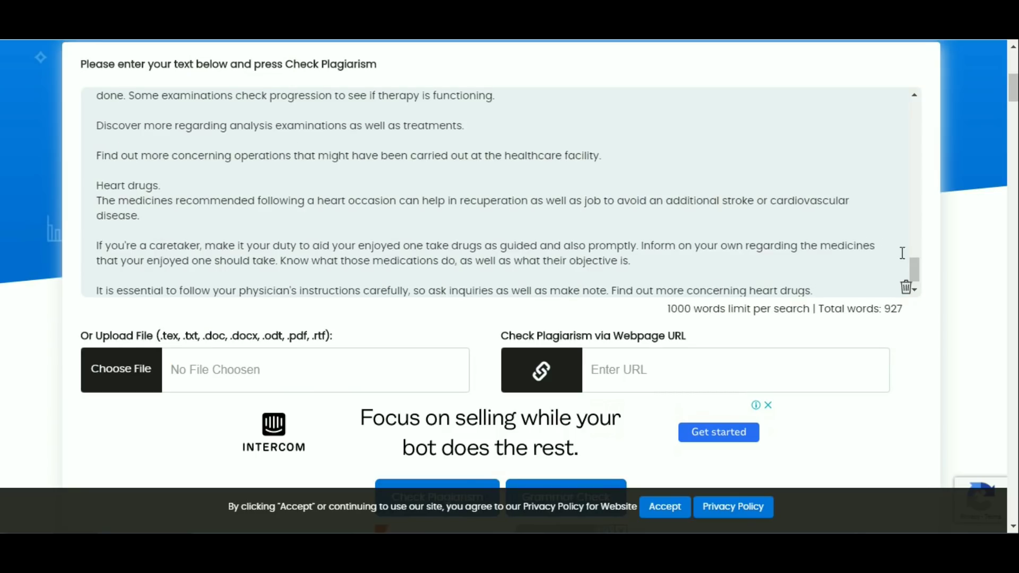
drag(913, 269, 914, 109)
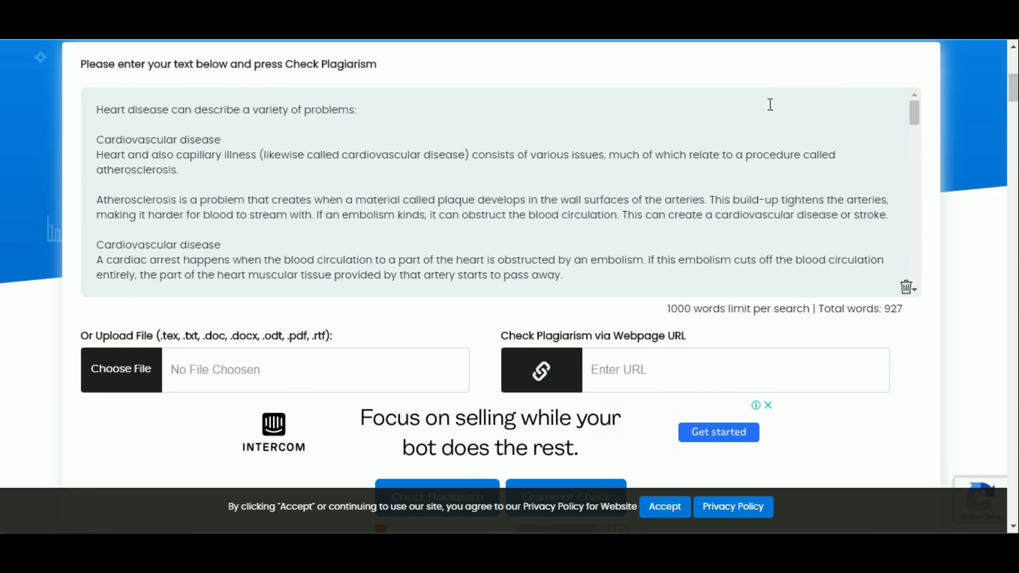
scroll(15, 196, up, 3)
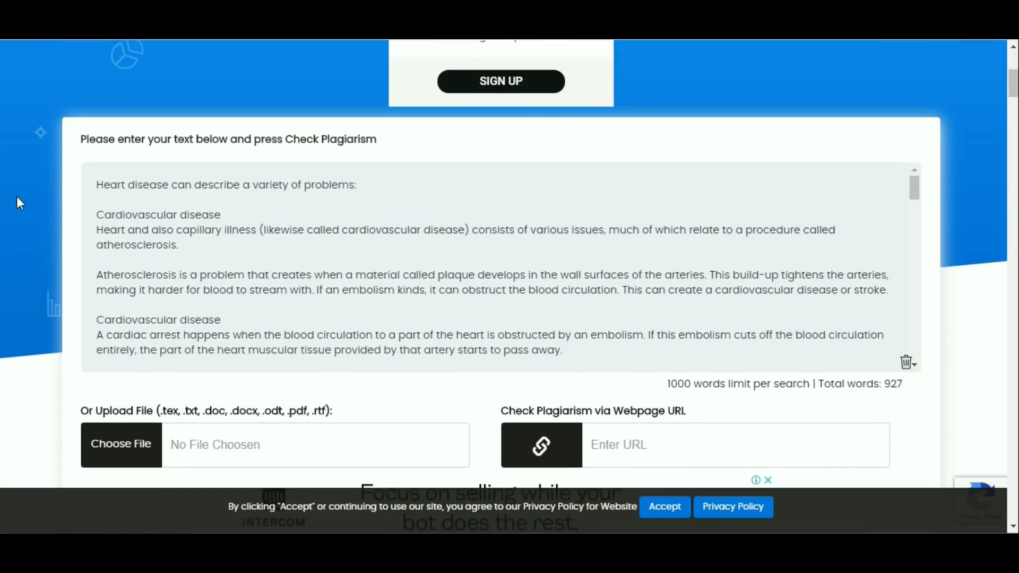
scroll(13, 195, down, 2)
scroll(78, 234, down, 2)
scroll(330, 355, down, 2)
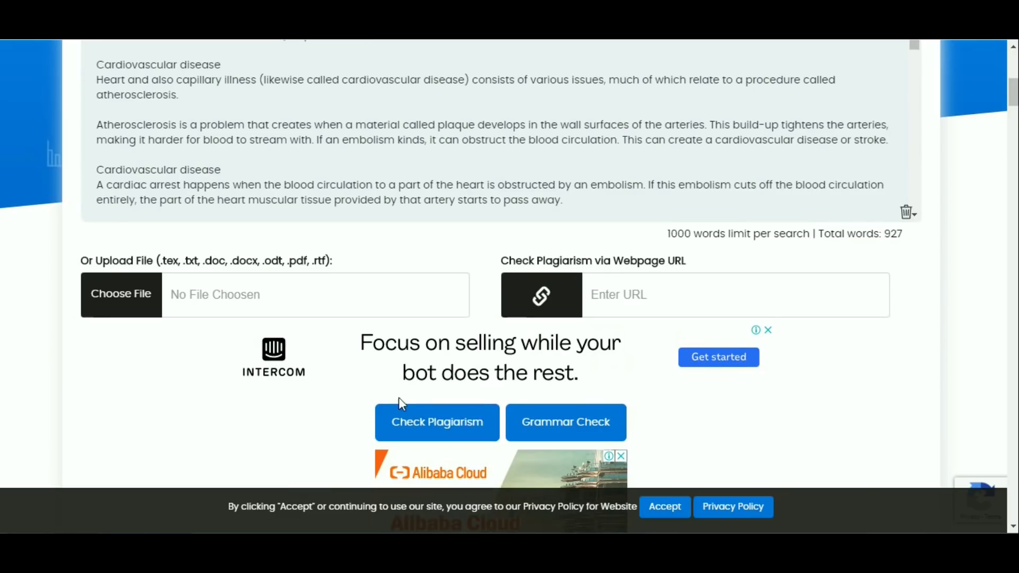
click(438, 428)
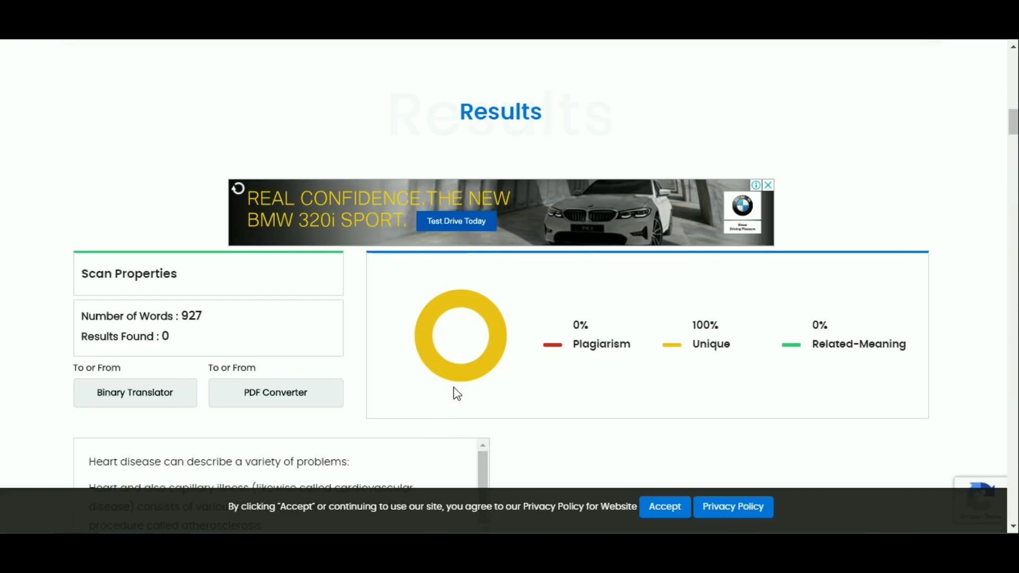
Run Dupli Checker on the 927-word article and confirm it is 100% unique with 0 matches.
mouse_move(489, 348)
scroll(633, 351, down, 3)
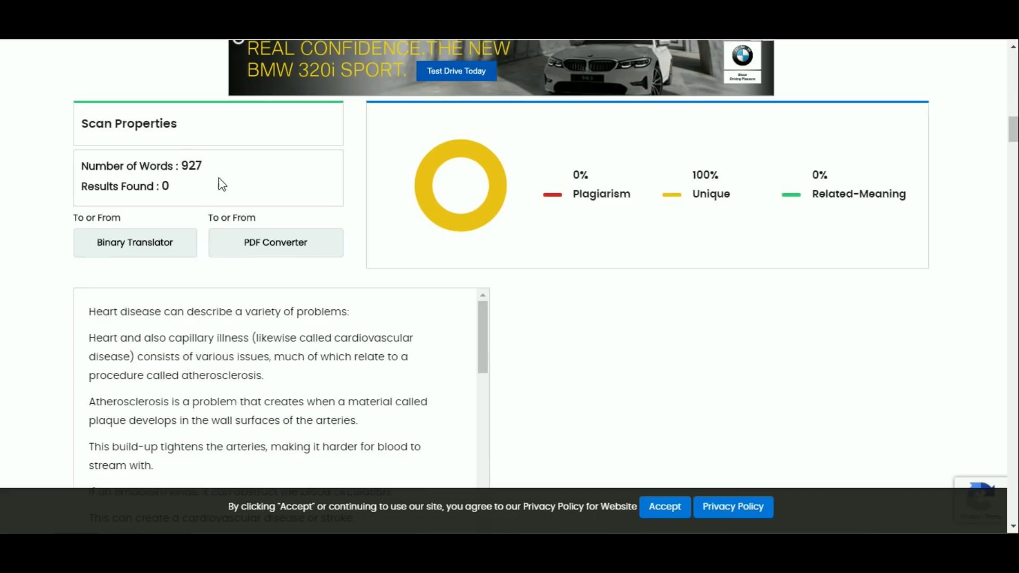